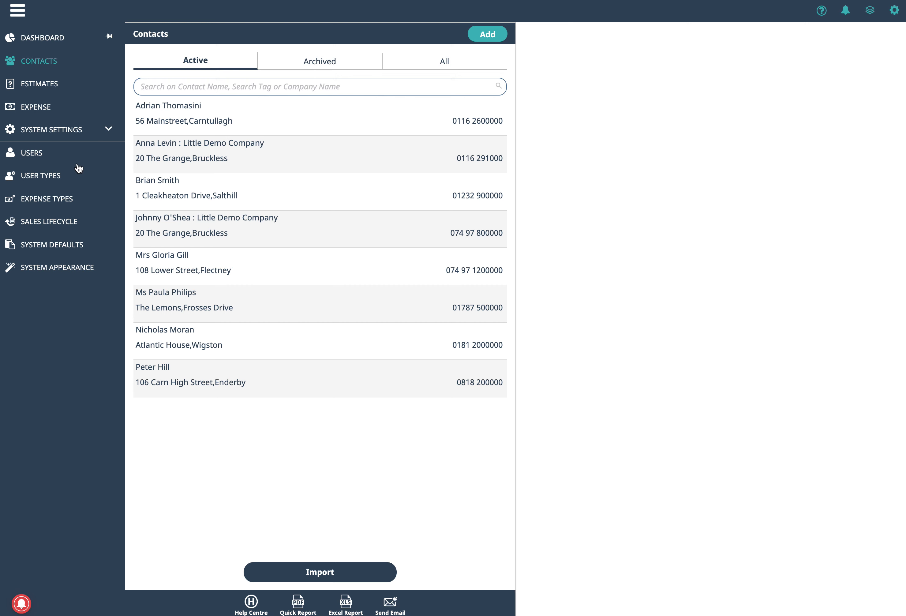
# Enable Invoicing and Track Payments for the Full Access user type and save the change
pyautogui.click(49, 178)
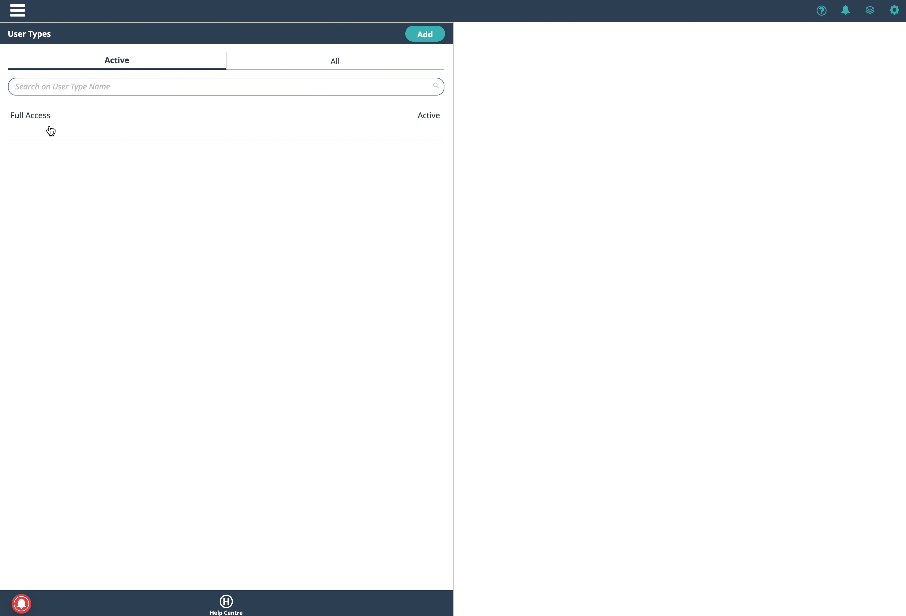
pyautogui.click(75, 128)
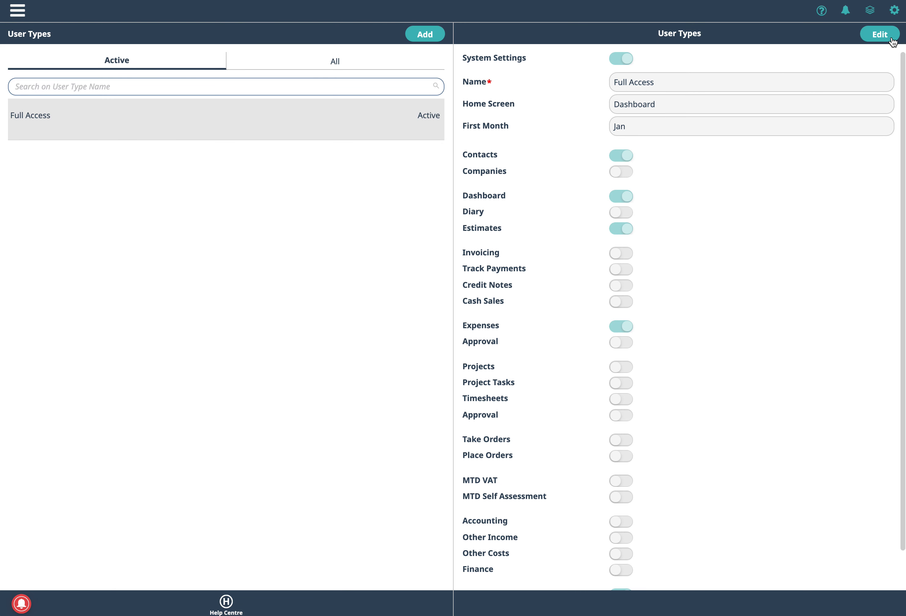
pyautogui.click(890, 39)
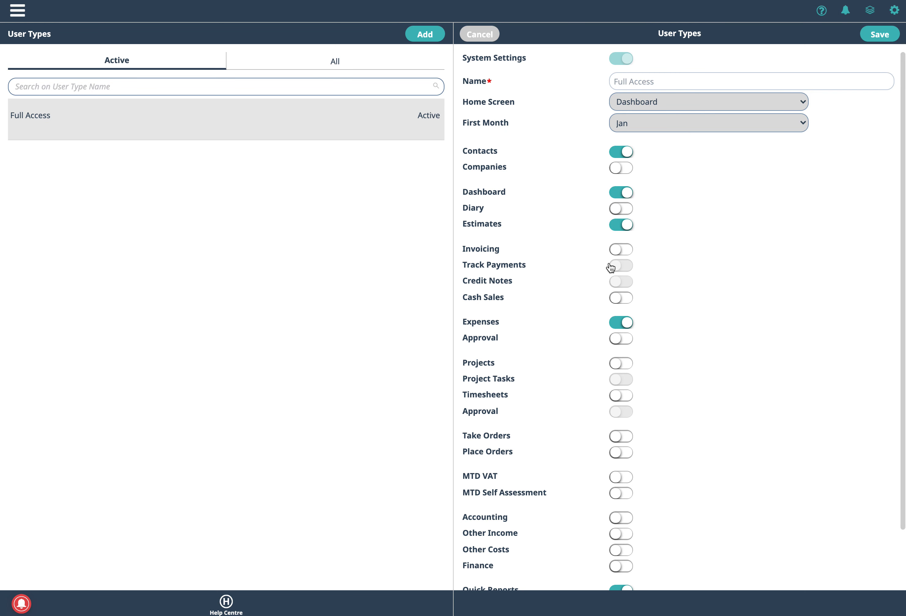
pyautogui.click(624, 250)
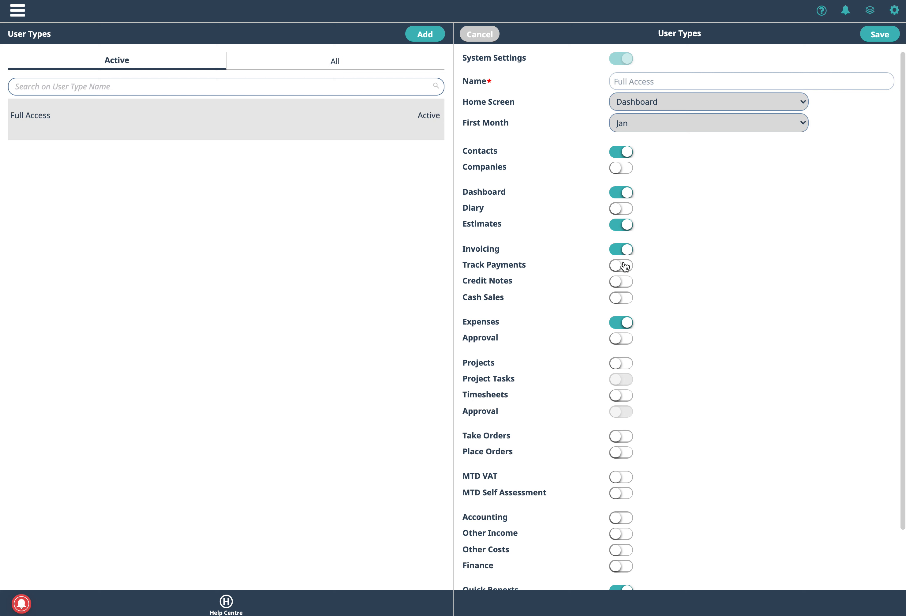
pyautogui.click(628, 269)
pyautogui.scroll(-1, 661, 103)
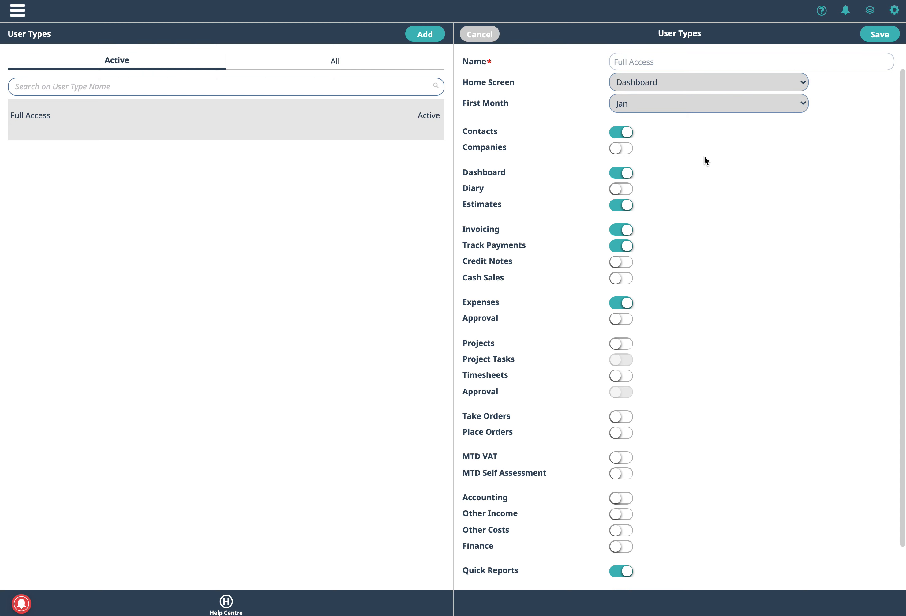
pyautogui.scroll(1, 704, 155)
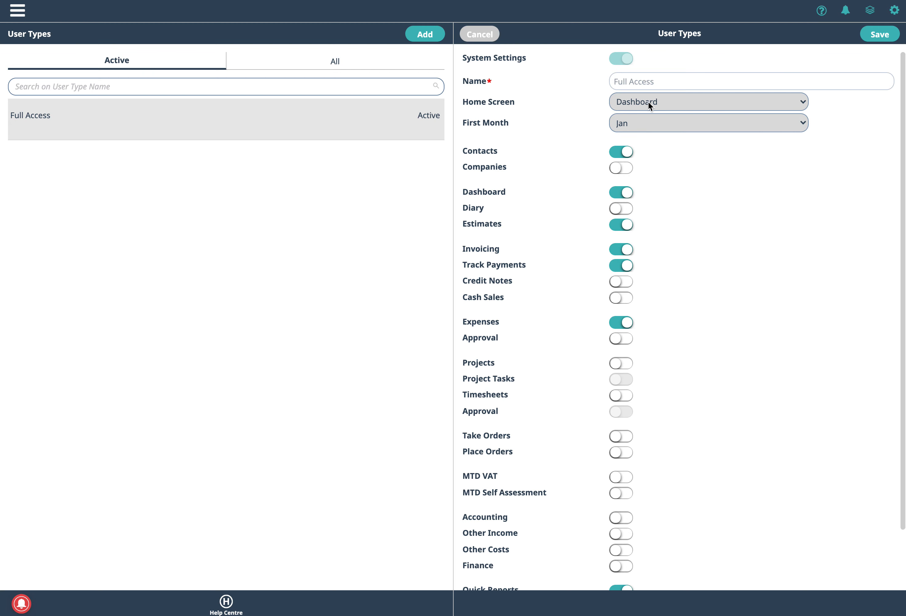
pyautogui.click(881, 34)
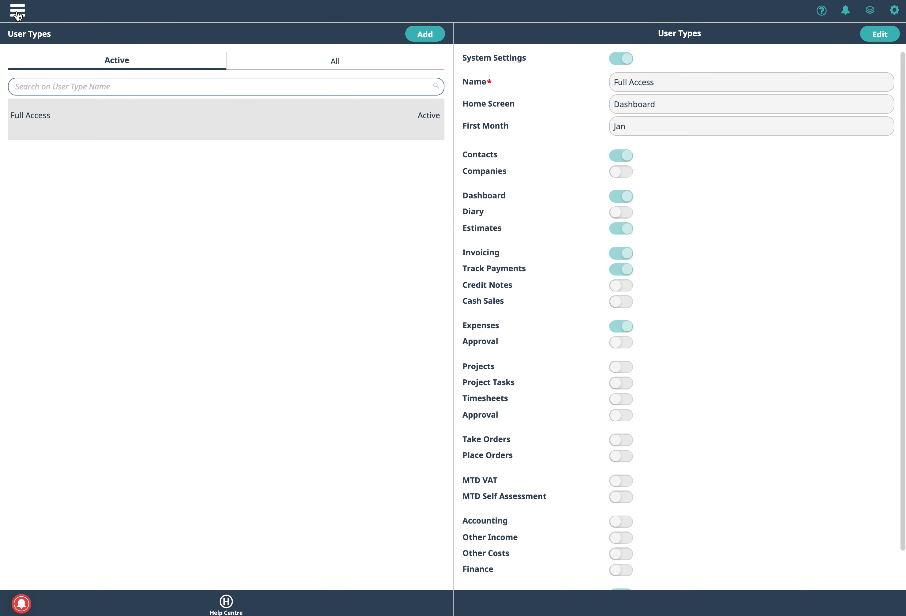
# Review the dashboard's 2021 financial overview and its quick PDF trading report, closing the report when done
pyautogui.click(17, 12)
pyautogui.click(35, 40)
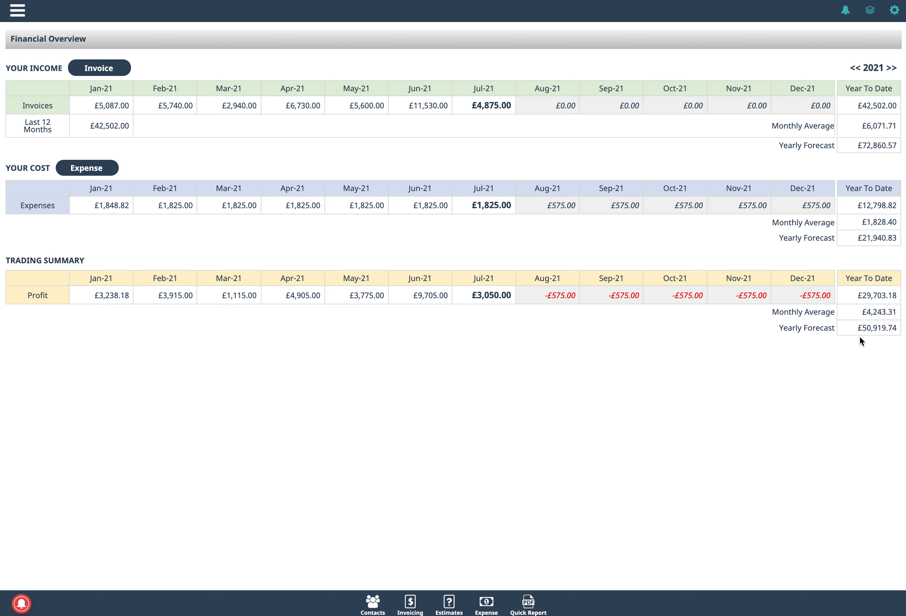
pyautogui.click(530, 604)
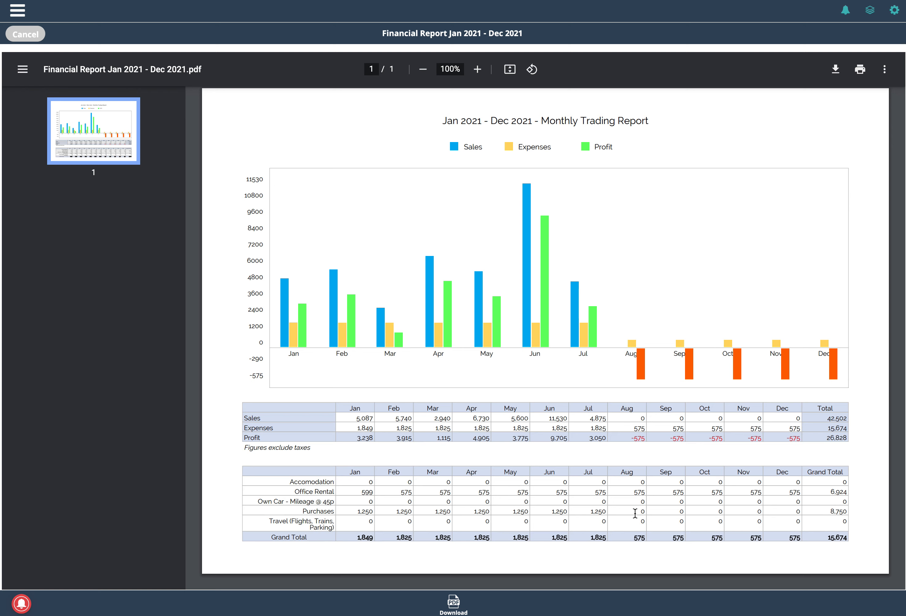
pyautogui.click(33, 39)
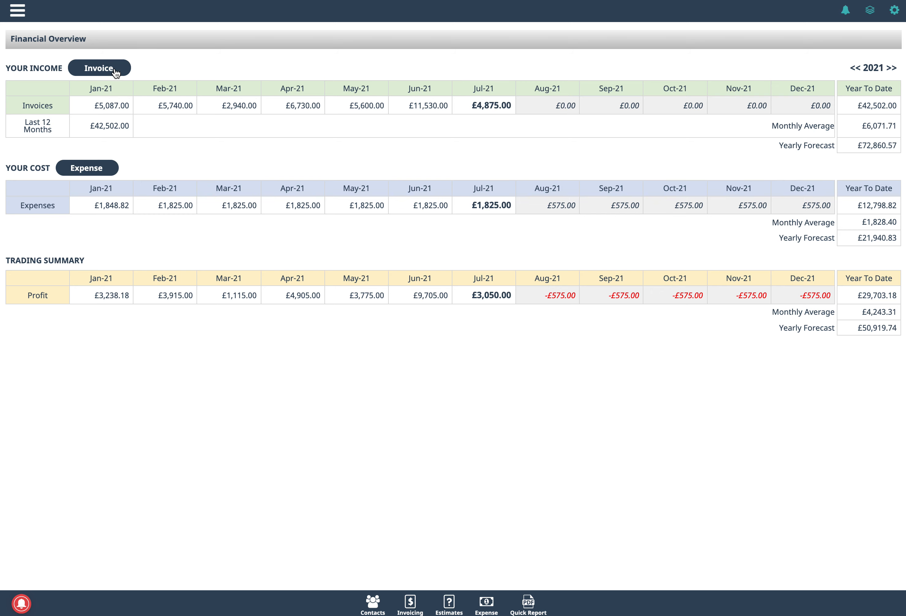
# Start a new invoice from the invoices of the first contact in the contact list
pyautogui.click(17, 11)
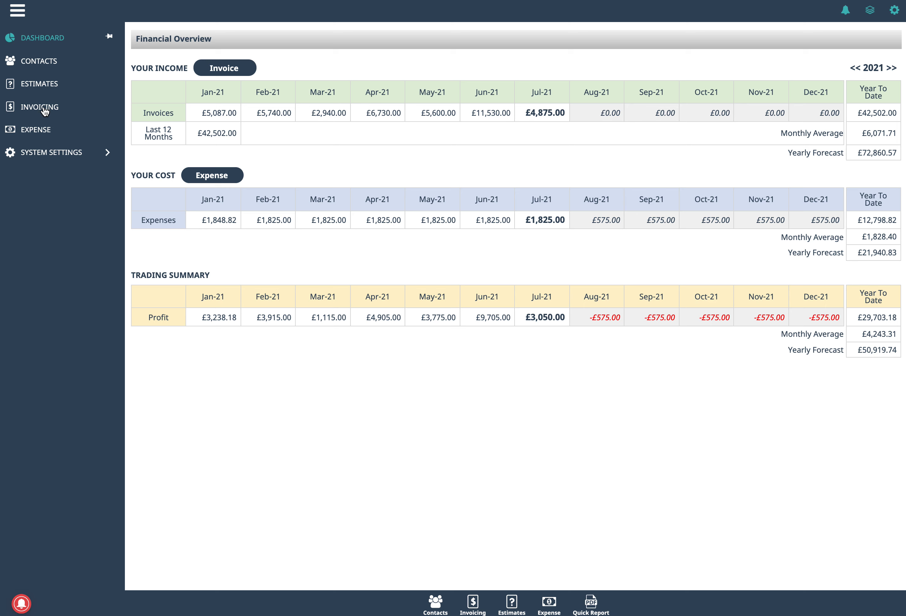
pyautogui.click(42, 62)
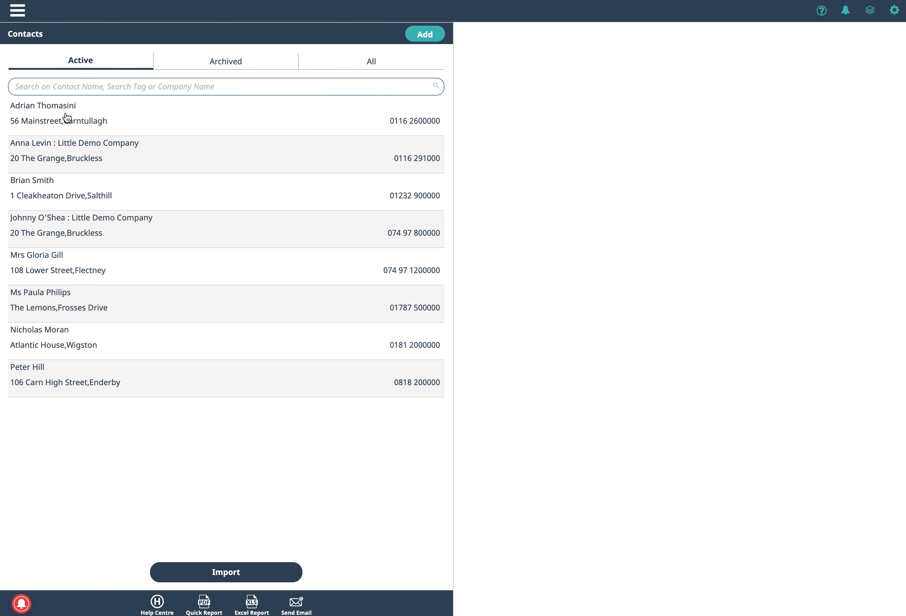
pyautogui.click(66, 117)
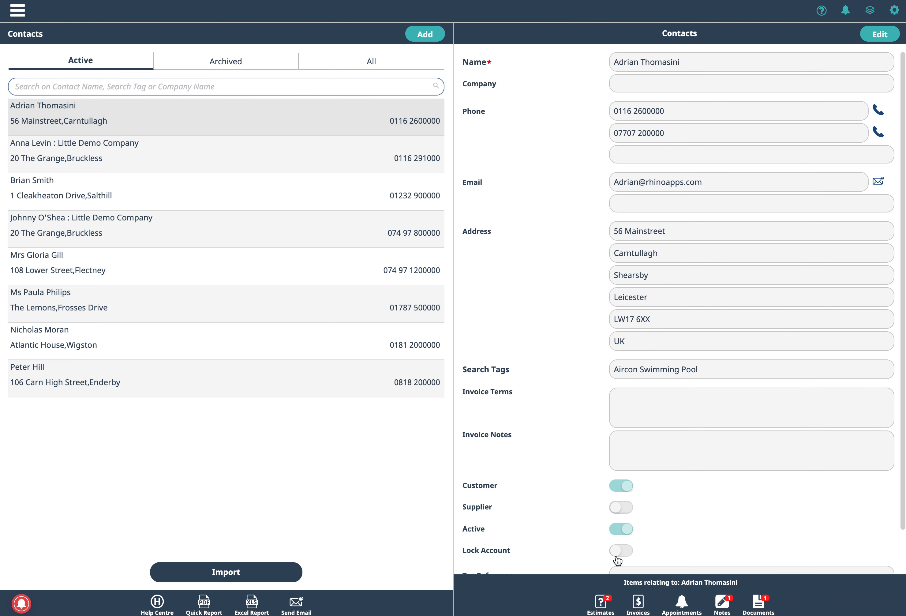
pyautogui.click(639, 604)
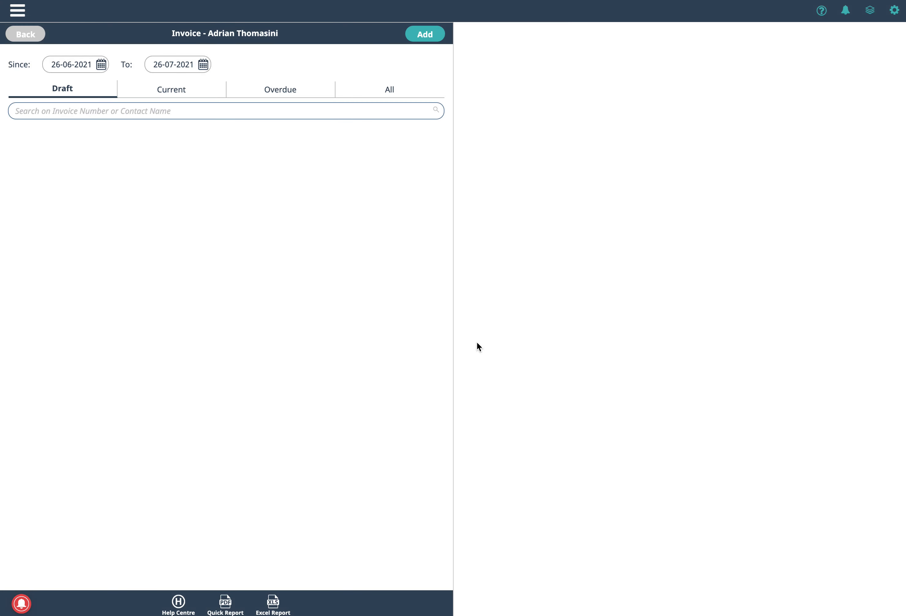
pyautogui.click(428, 37)
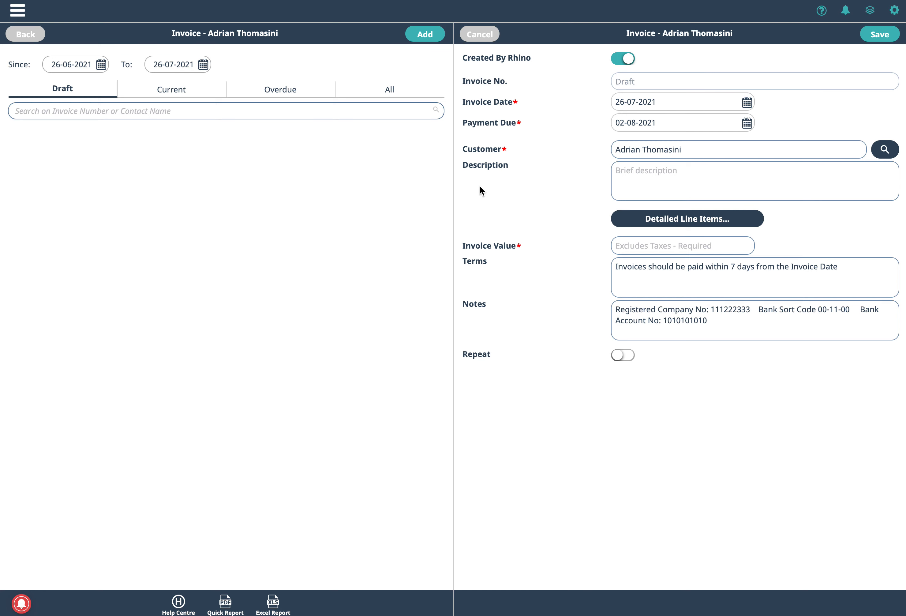
pyautogui.click(17, 11)
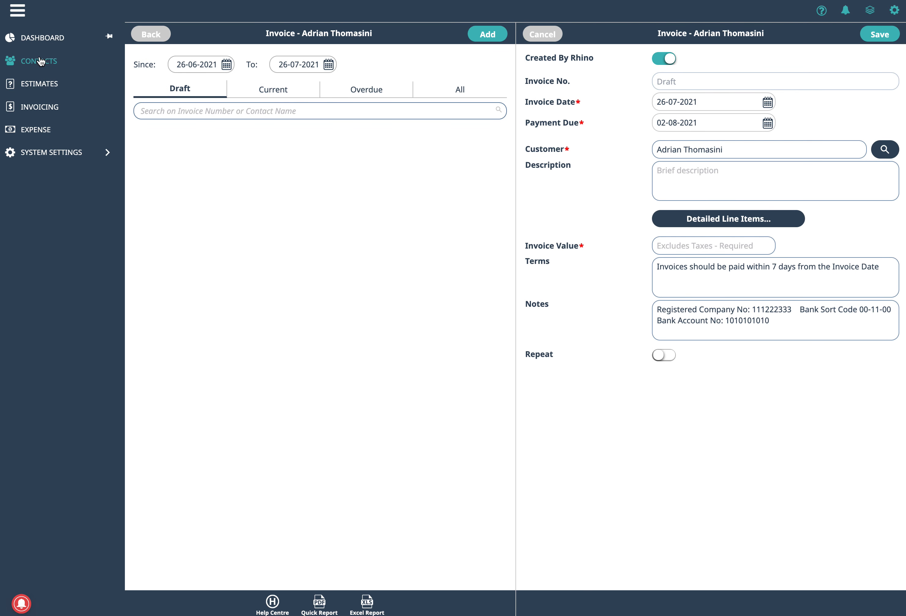
pyautogui.click(61, 150)
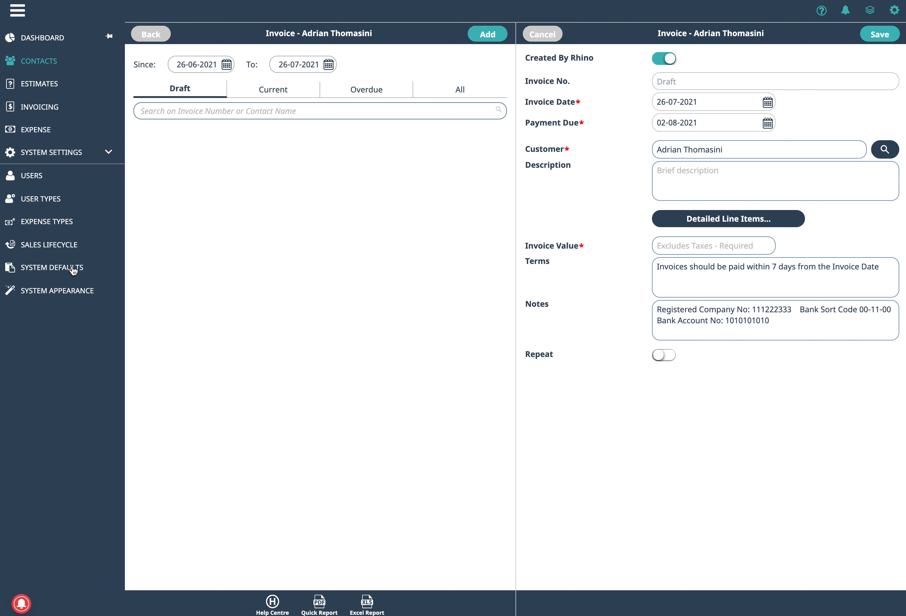
pyautogui.click(17, 12)
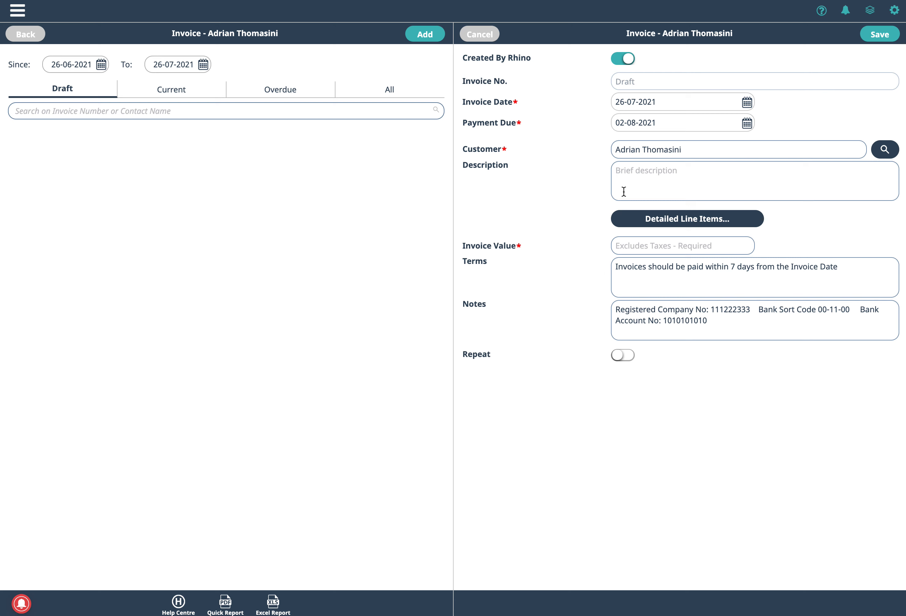
# Describe the new invoice as "A Demo Invoice", set its value to 290 and save it as a draft
pyautogui.click(636, 178)
pyautogui.write('A ')
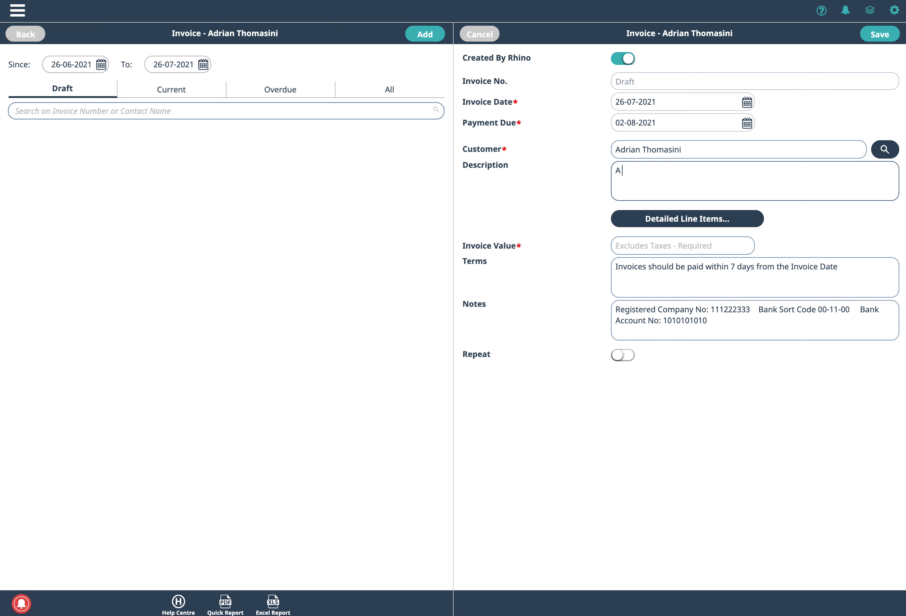
pyautogui.write('Demo Invoice')
pyautogui.click(644, 244)
pyautogui.write('290')
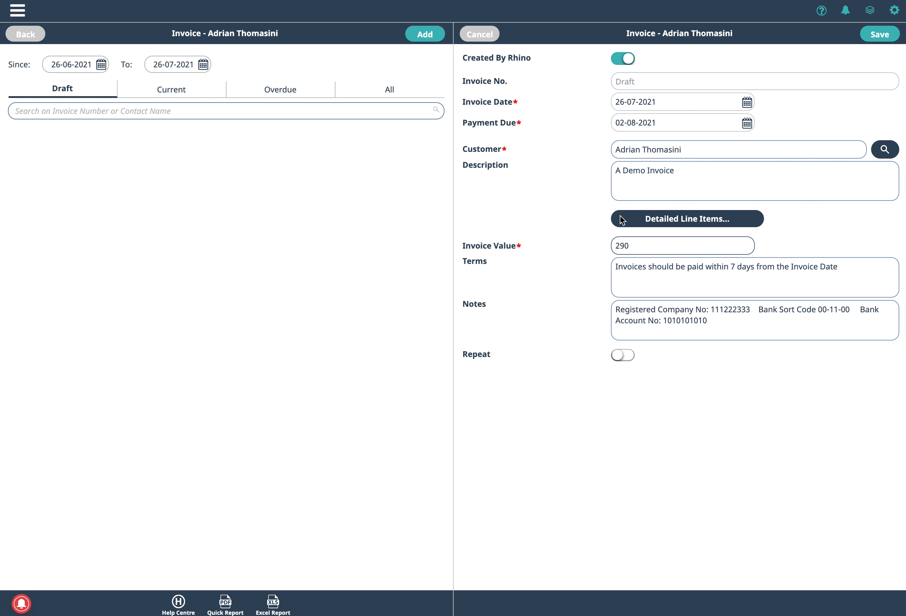
pyautogui.click(891, 34)
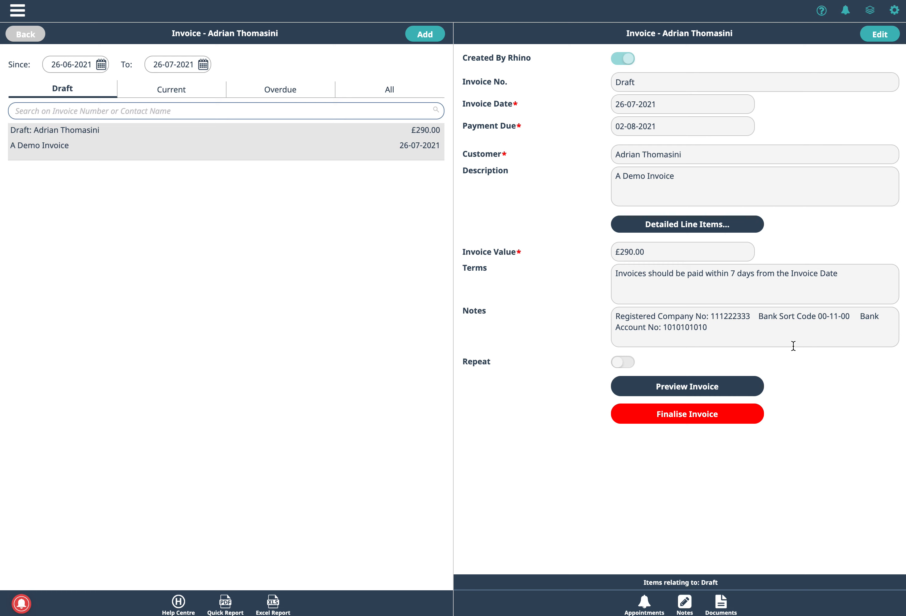
# Preview the draft invoice as a PDF and look over its editable details without changing them
pyautogui.click(698, 387)
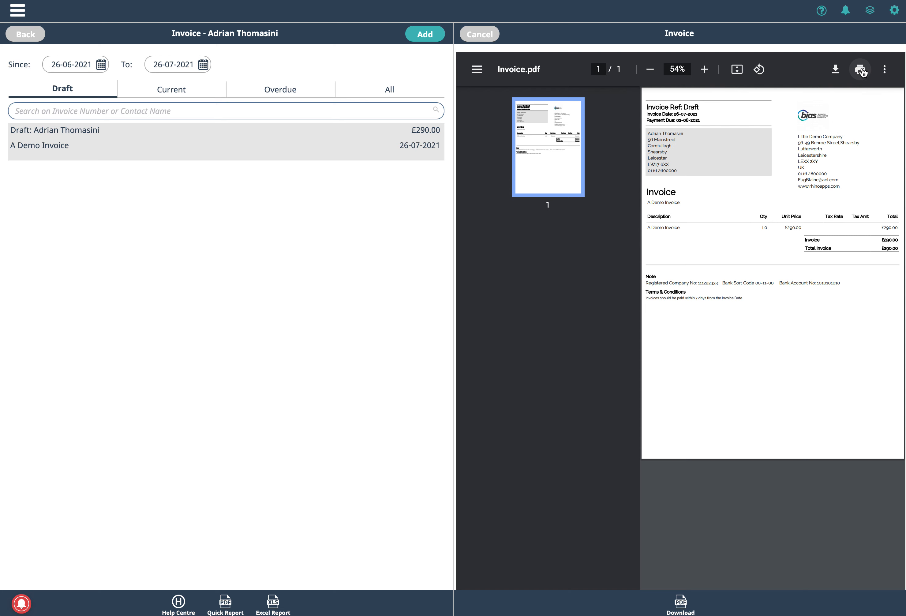
pyautogui.click(492, 39)
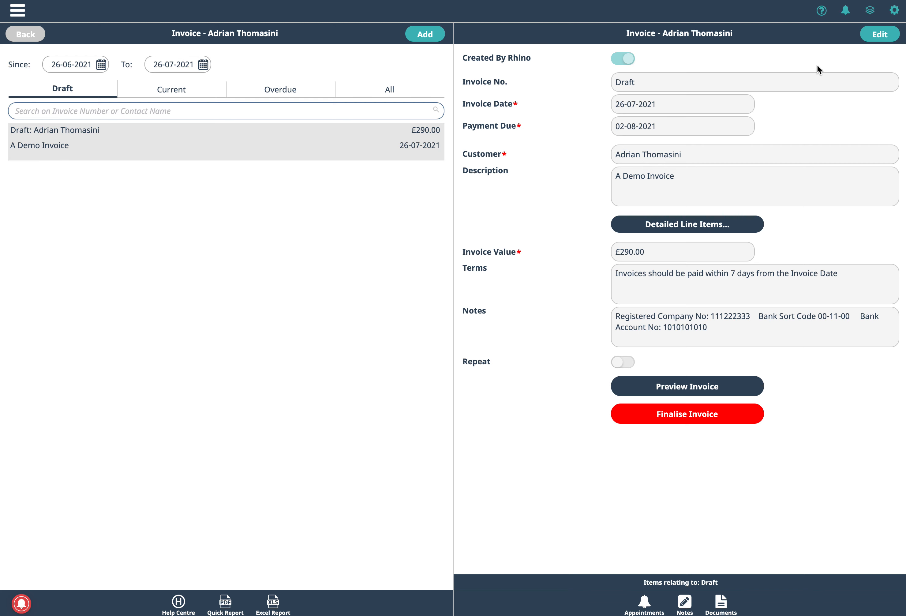
pyautogui.click(884, 38)
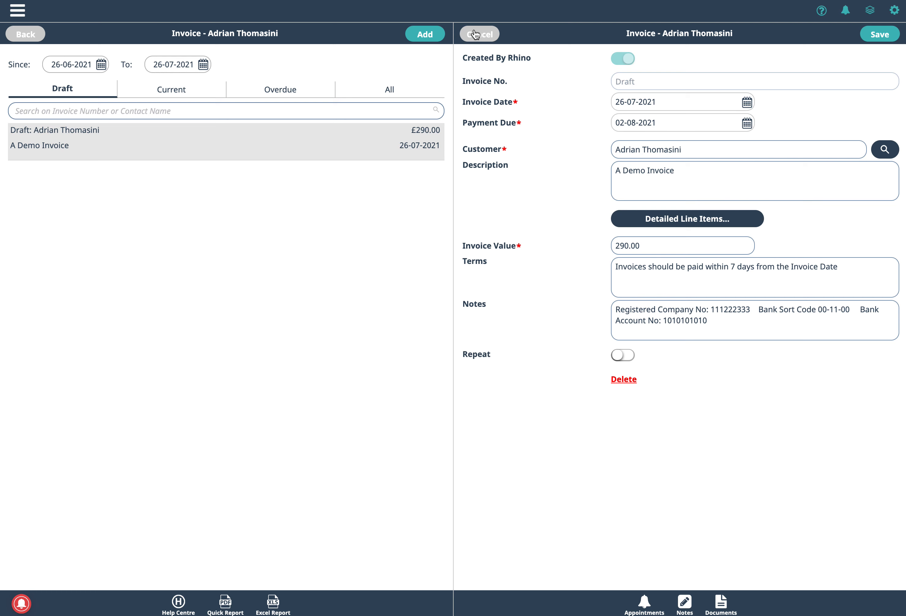
pyautogui.click(475, 35)
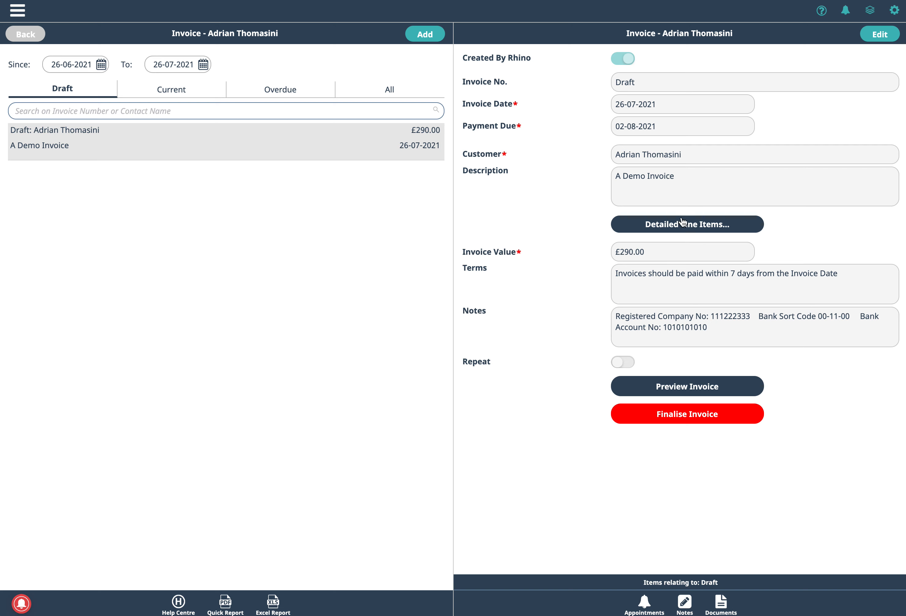
# Add and save a Time line item "Prepared the surfaces" on the demo invoice, with quantity 1.0 and charge rate 150
pyautogui.click(879, 35)
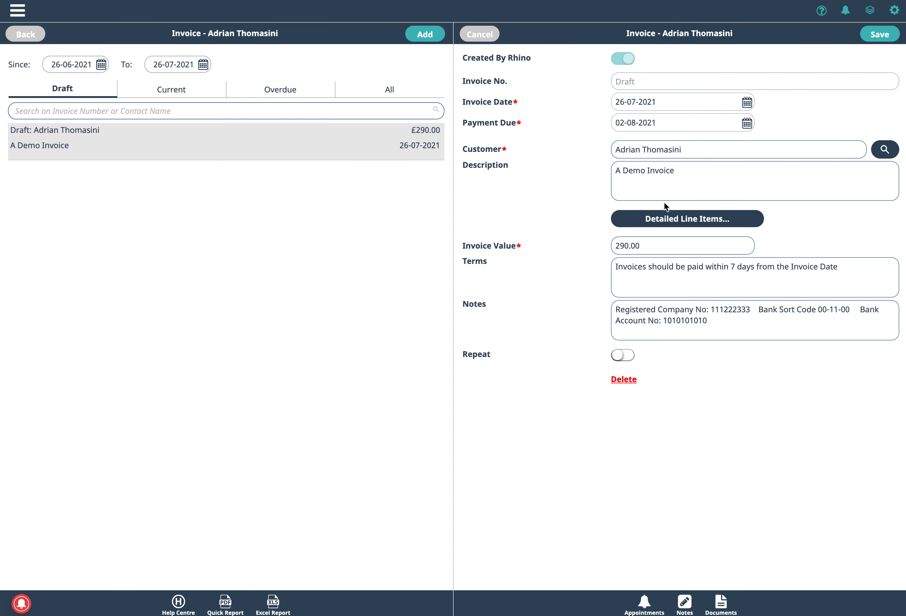
pyautogui.click(689, 221)
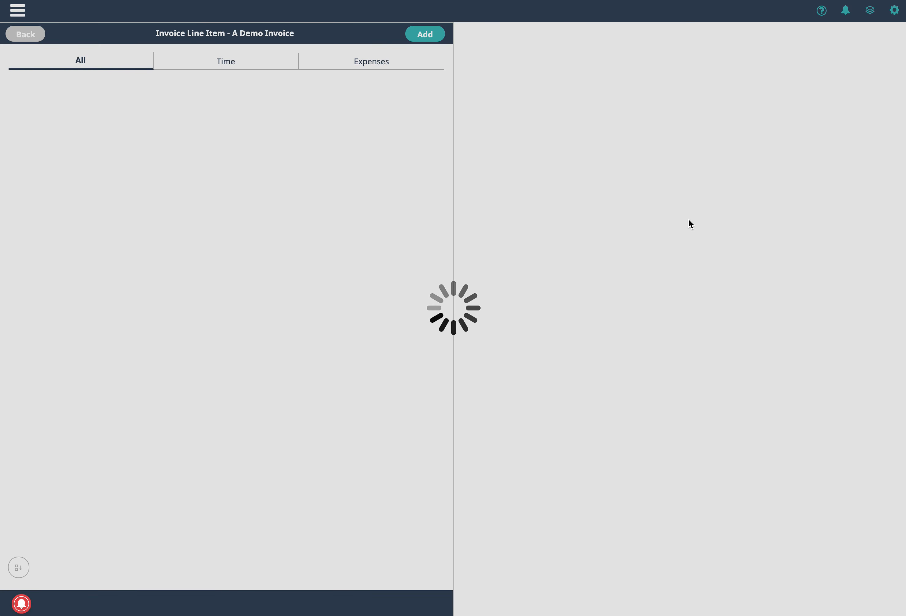
pyautogui.click(425, 35)
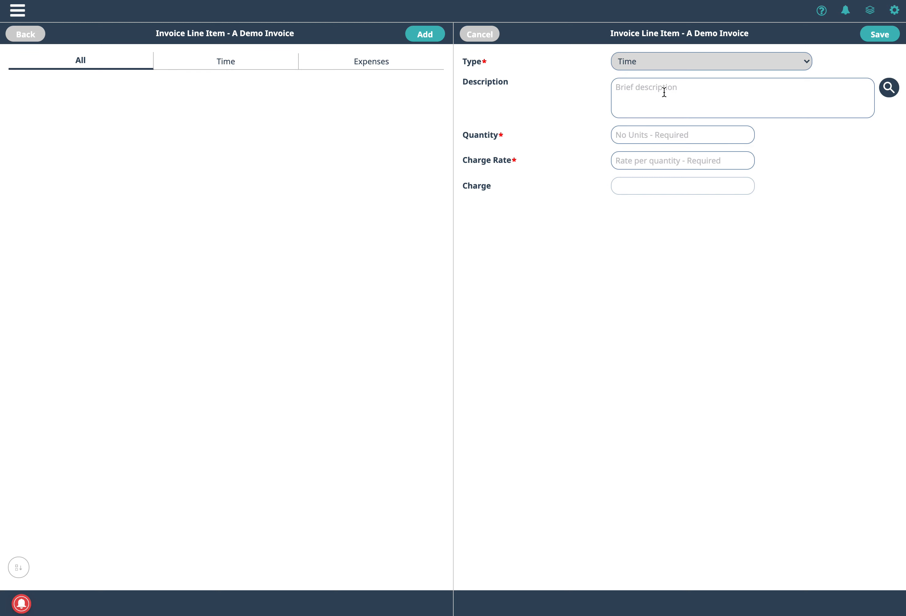
pyautogui.click(664, 92)
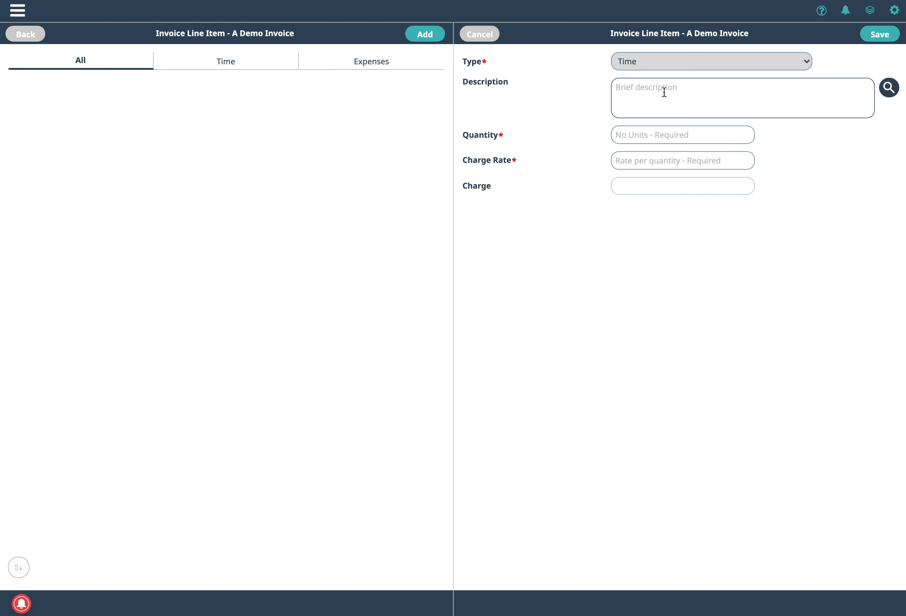
pyautogui.write('Prepared the surfaces')
pyautogui.click(652, 132)
pyautogui.press('Down')
pyautogui.press('Tab')
pyautogui.write('150')
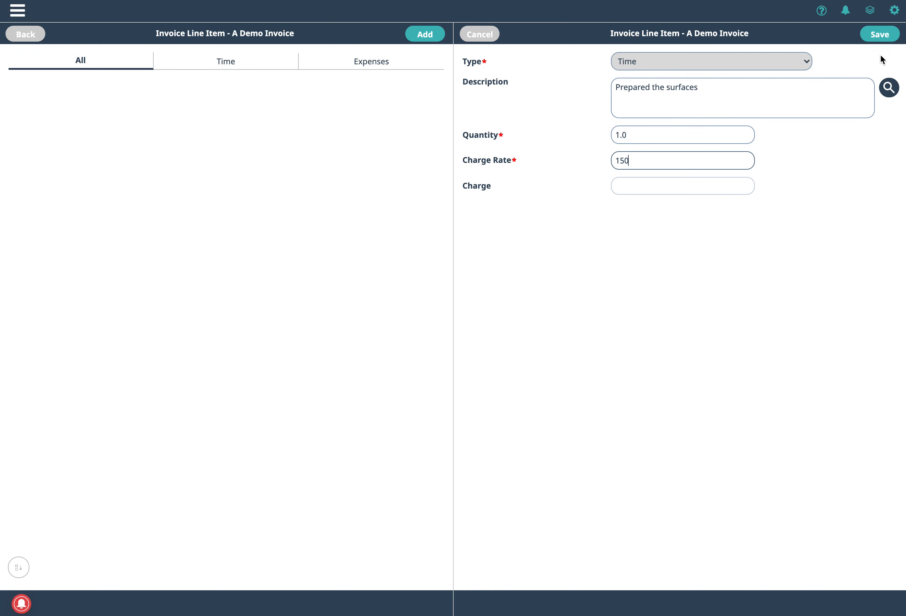
pyautogui.click(879, 34)
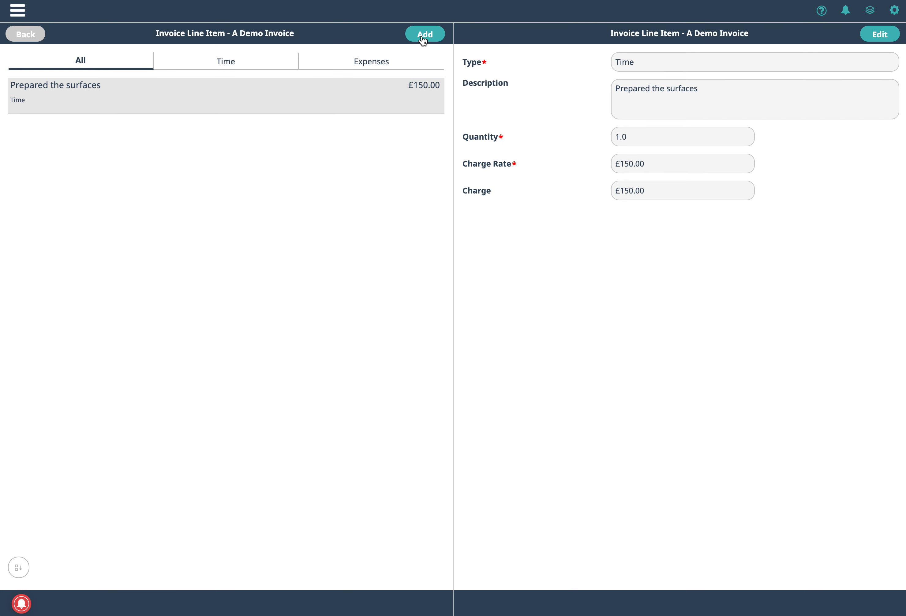
# Add and save a Time line item "Applied 2 coats of paint" on the demo invoice, with quantity 1.0 and charge rate 300
pyautogui.click(424, 35)
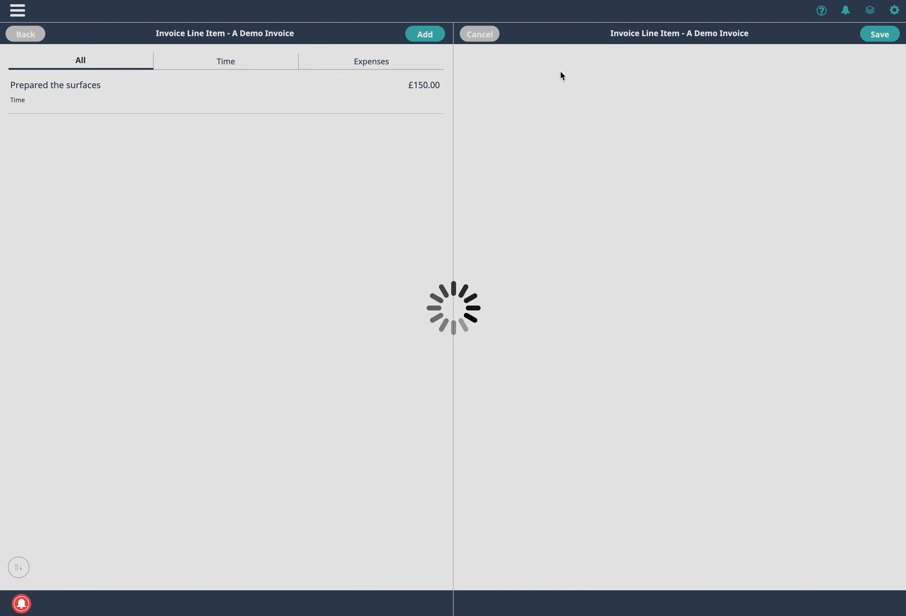
pyautogui.write('A')
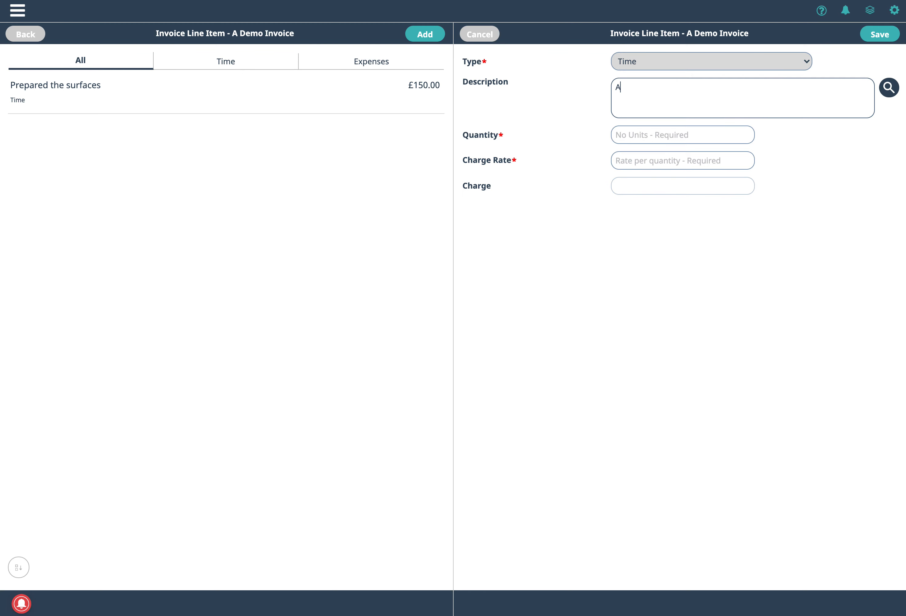
pyautogui.write('pplied 2 coats of paint')
pyautogui.click(647, 134)
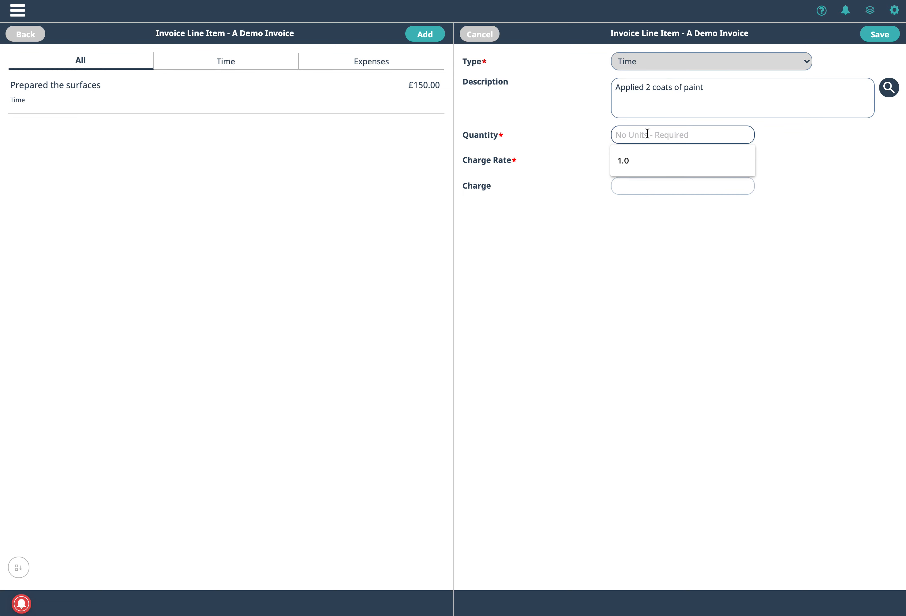
pyautogui.write('1')
pyautogui.press('Tab')
pyautogui.write('300')
pyautogui.press('Tab')
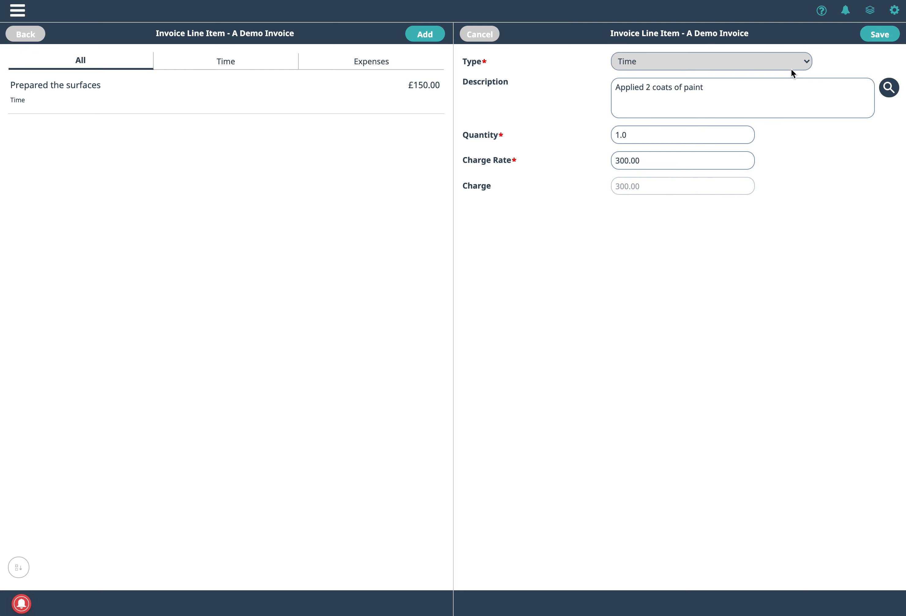
pyautogui.click(878, 34)
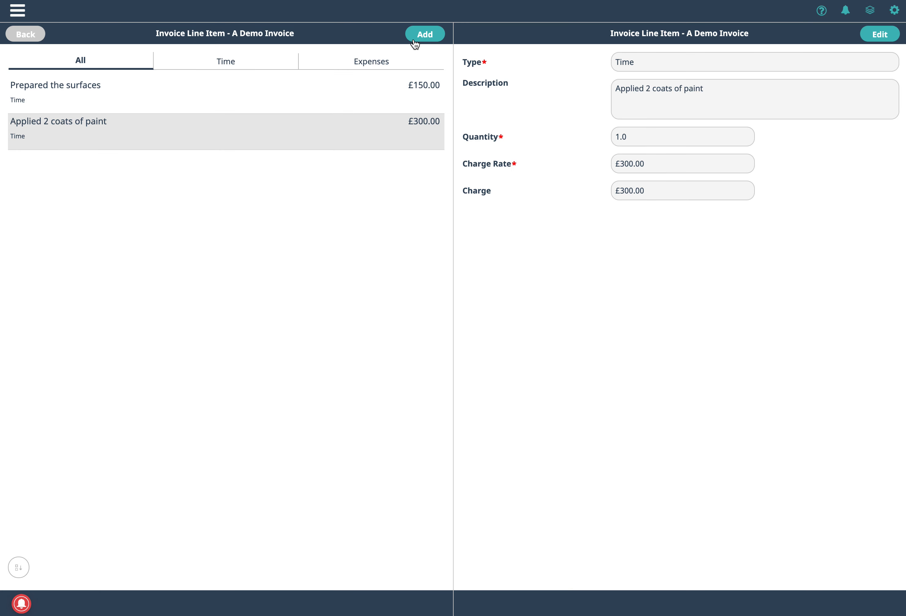
# Add and save an Expenses line item "Paint and Materials" on the demo invoice, with quantity 1.0 and charge rate 85
pyautogui.click(415, 40)
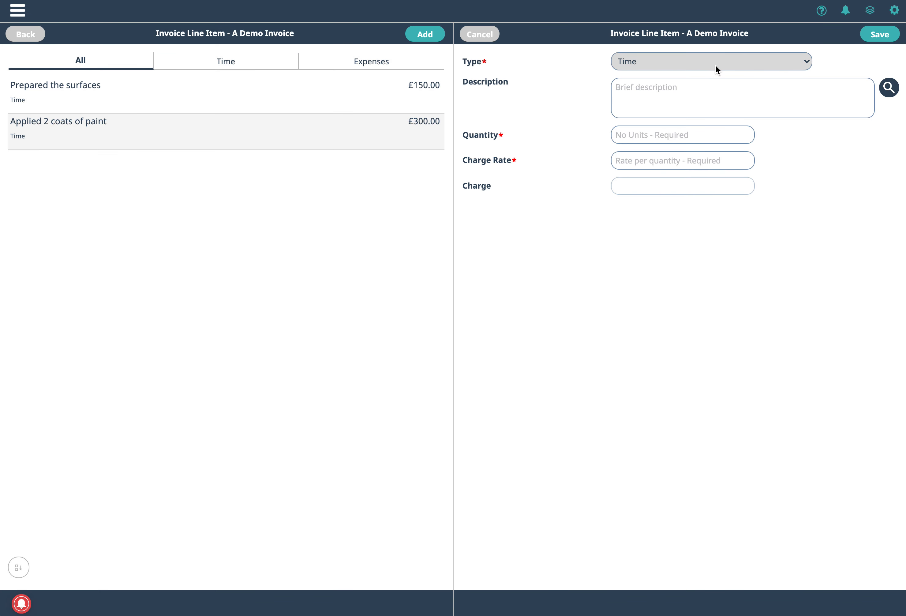
pyautogui.click(716, 65)
pyautogui.click(652, 51)
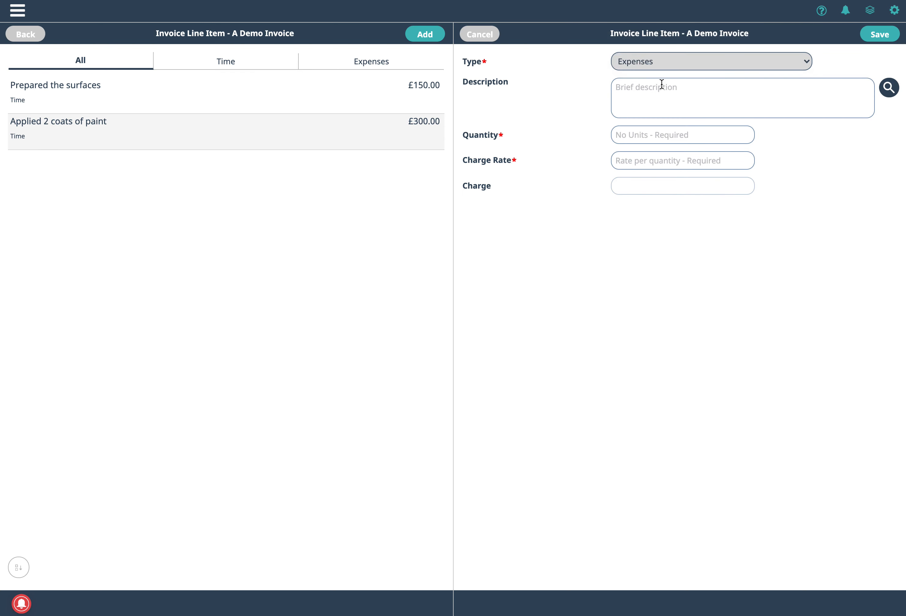
pyautogui.click(664, 88)
pyautogui.write('Paint')
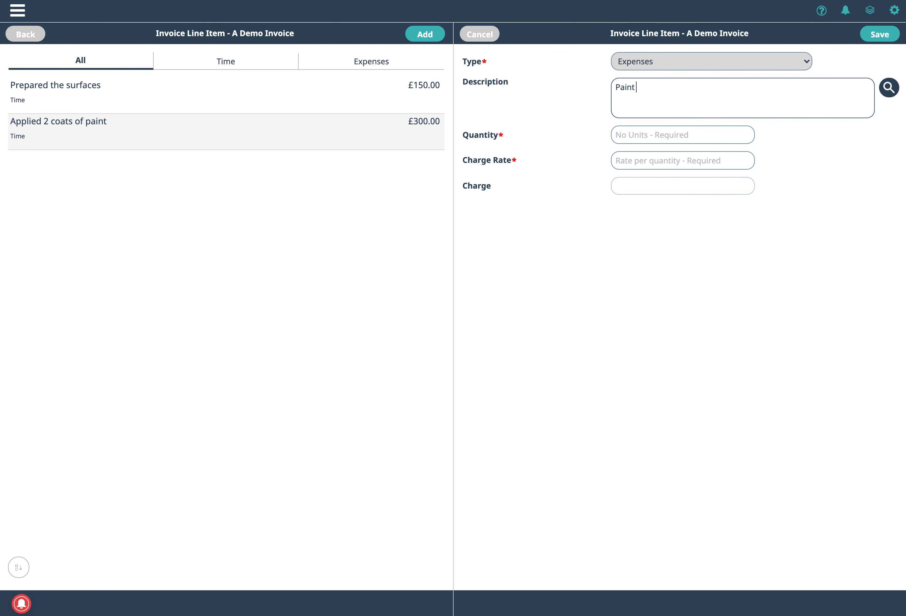
pyautogui.write(' and Materials')
pyautogui.click(636, 138)
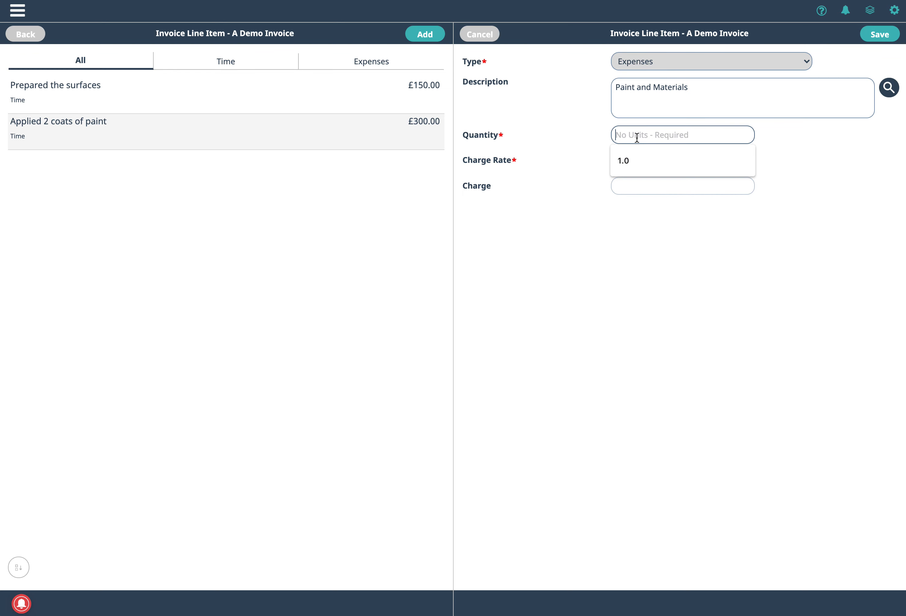
pyautogui.write('1.0')
pyautogui.press('Tab')
pyautogui.write('85')
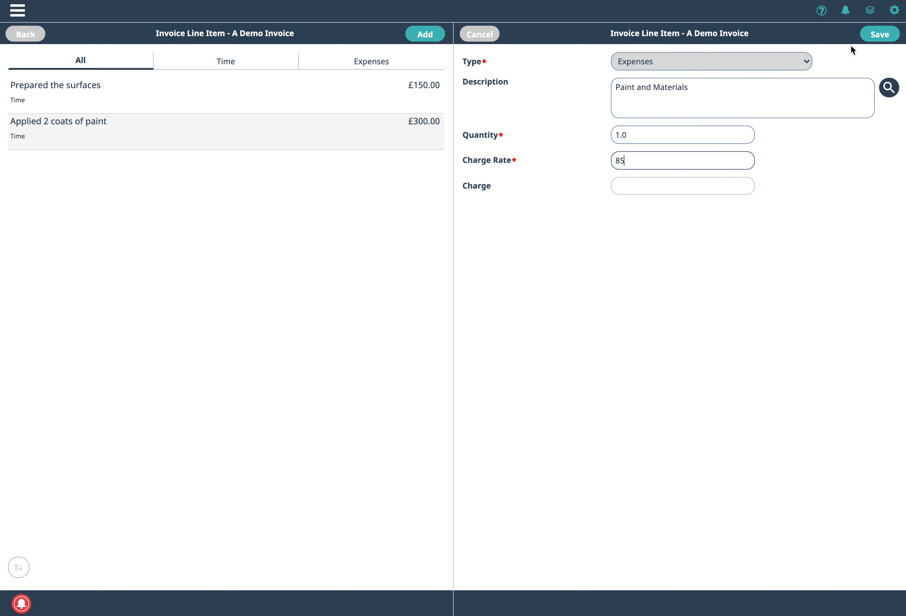
pyautogui.click(872, 34)
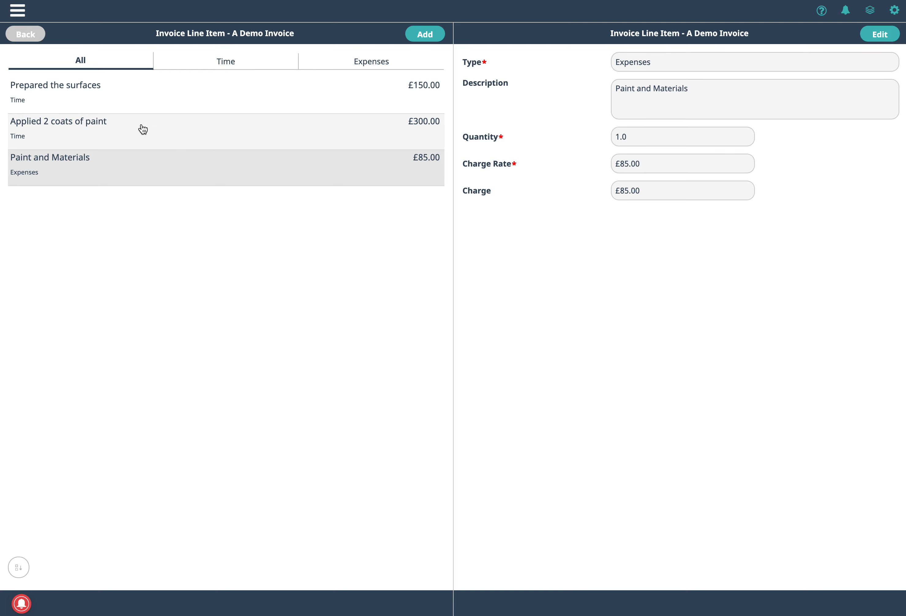
# Save the demo invoice with its detailed line items and check its PDF preview before returning to the invoice details
pyautogui.click(26, 35)
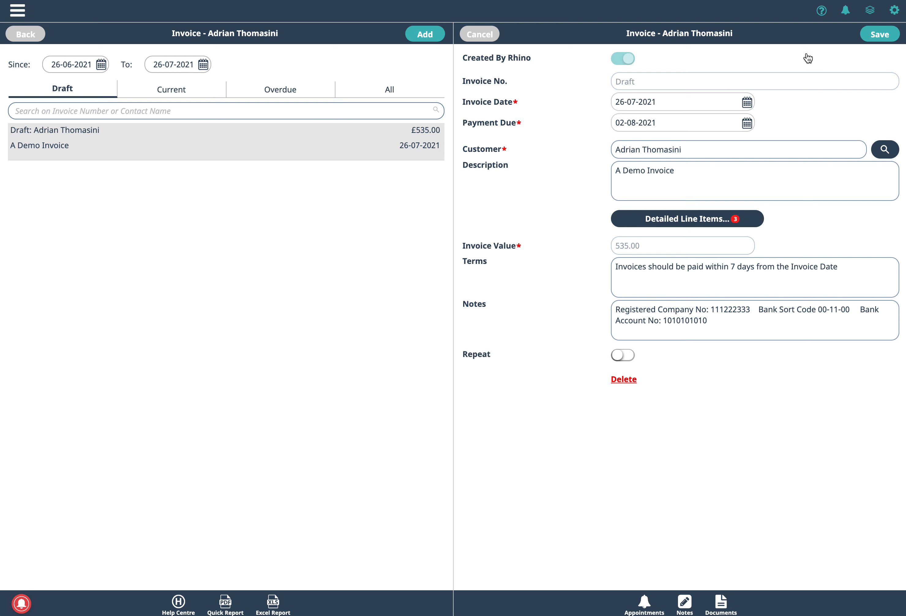
pyautogui.click(879, 35)
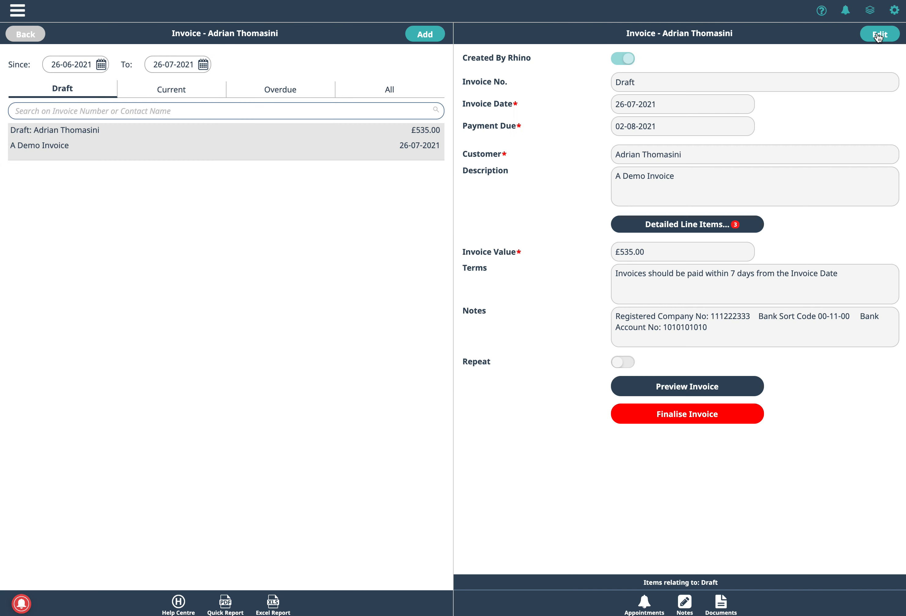
pyautogui.click(692, 389)
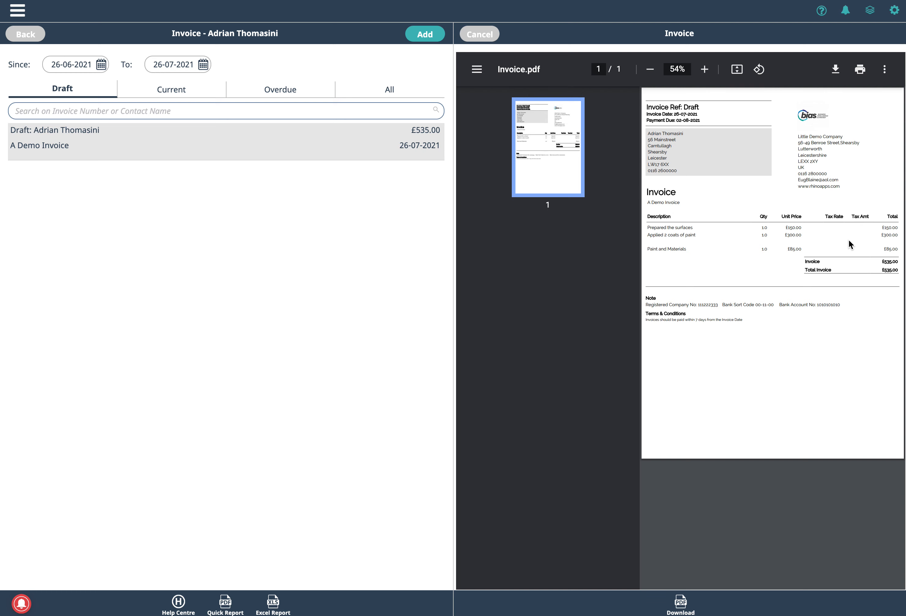
pyautogui.click(18, 18)
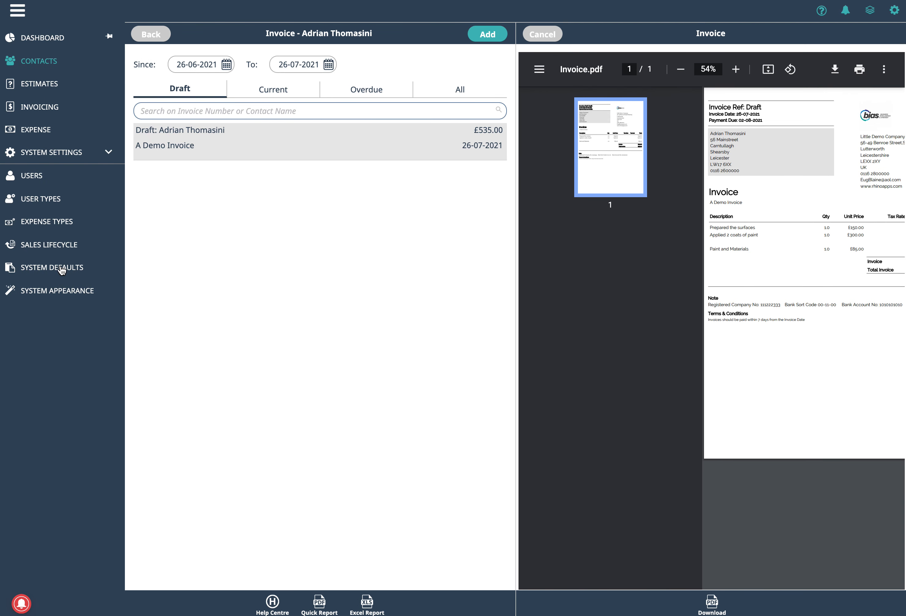
pyautogui.click(17, 10)
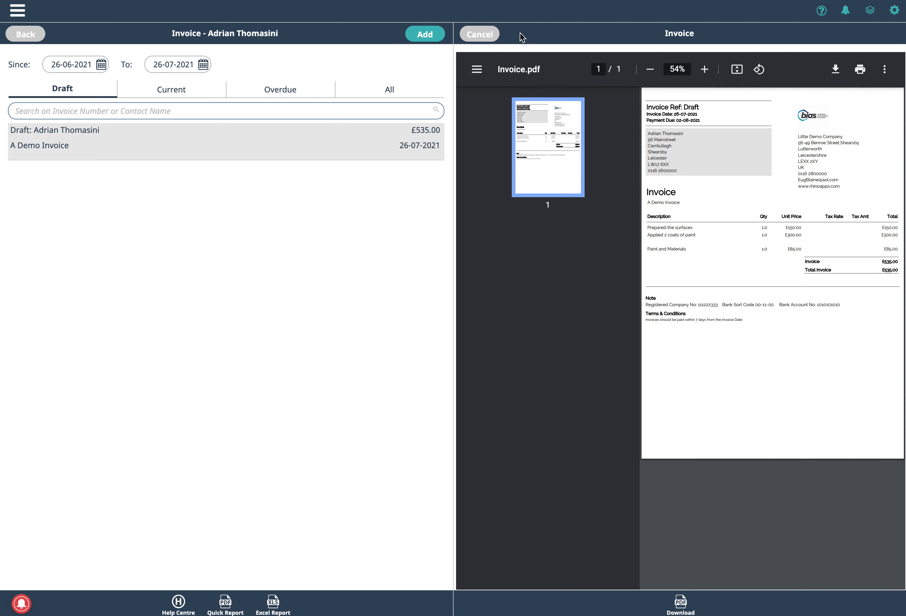
pyautogui.click(479, 34)
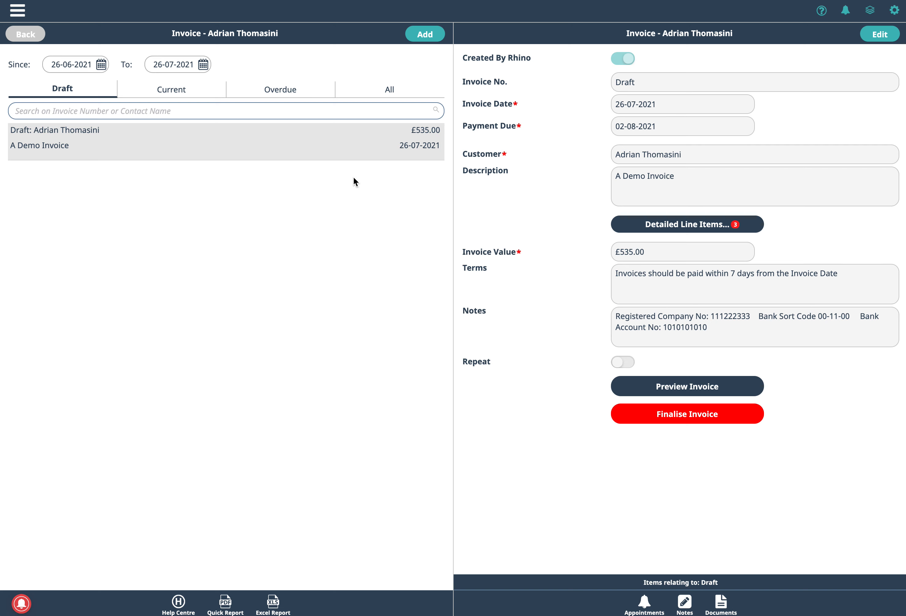
# Look through the customer's current and complete invoice lists, and open the current "Remove System" invoice from the company-wide invoicing list
pyautogui.click(198, 90)
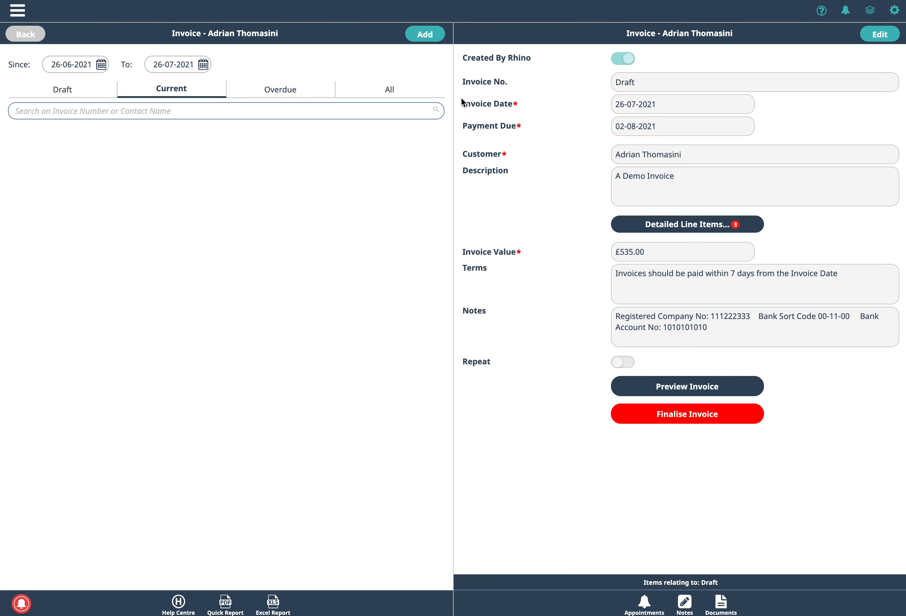
pyautogui.click(410, 92)
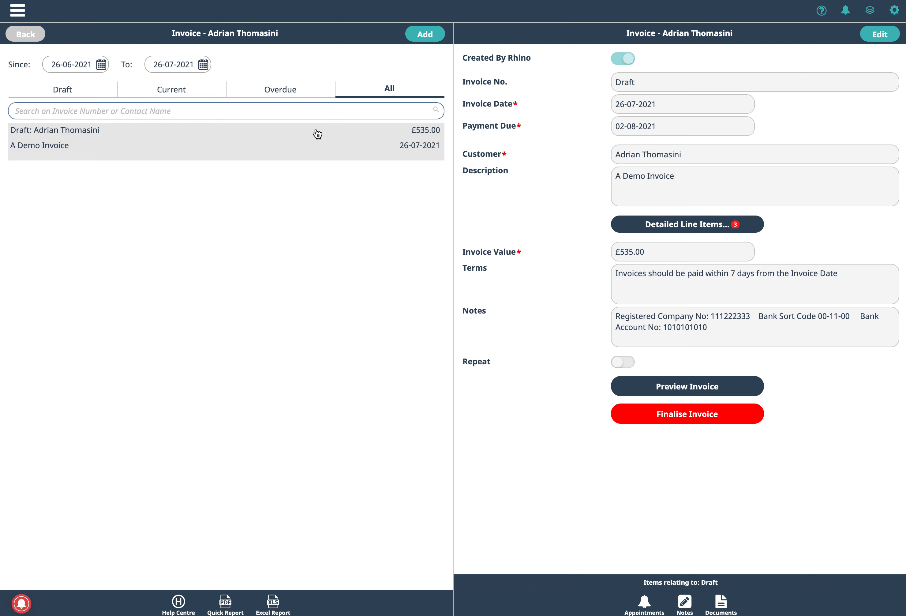
pyautogui.click(22, 14)
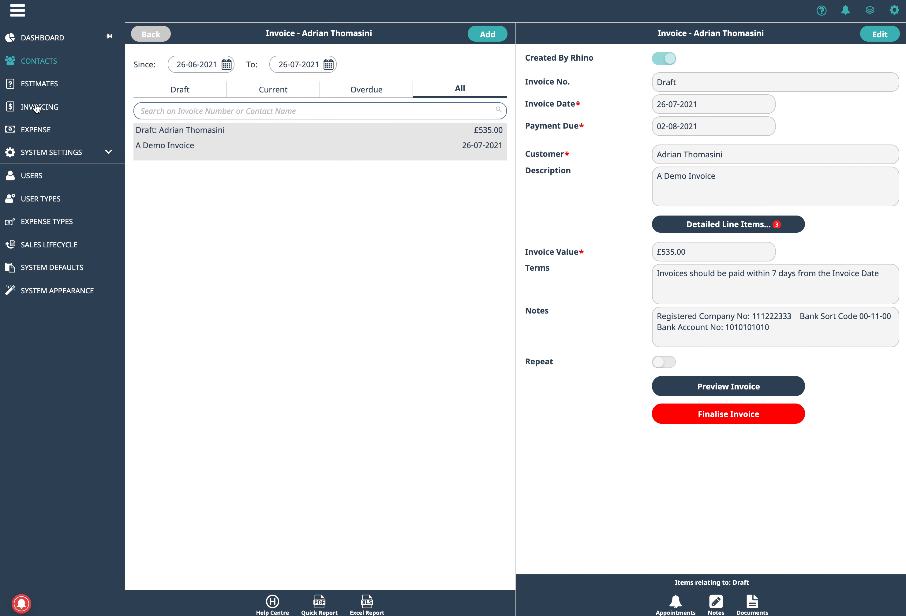
pyautogui.click(40, 108)
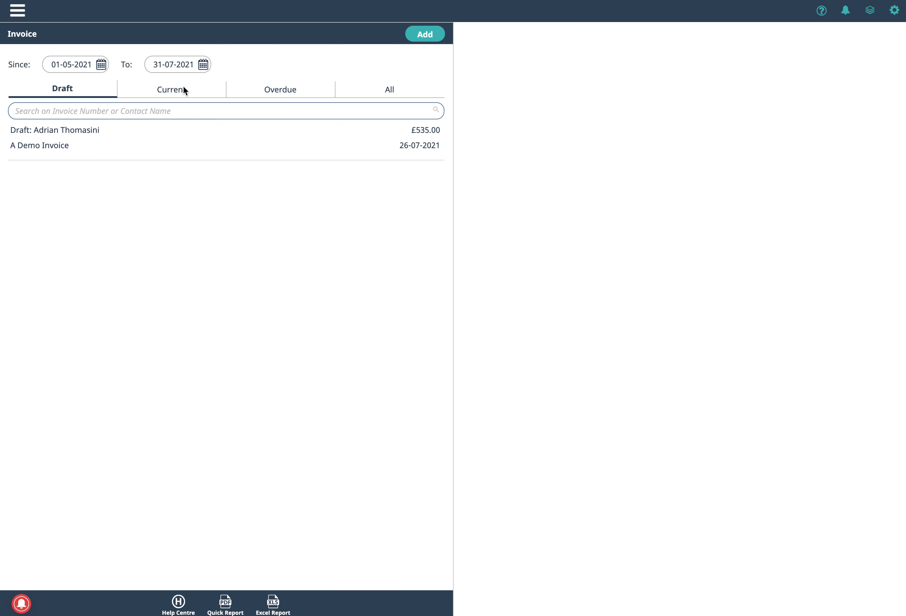
pyautogui.click(183, 90)
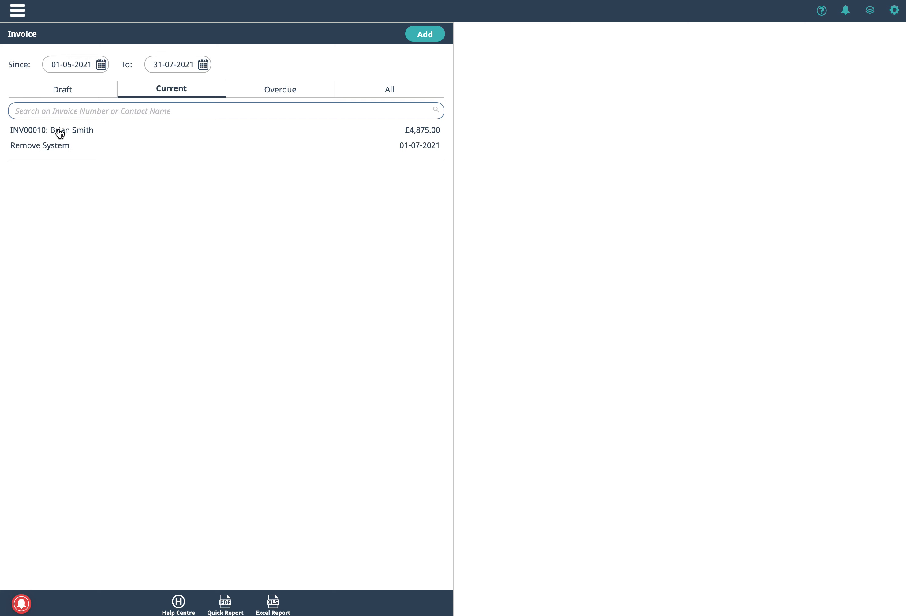
pyautogui.click(81, 148)
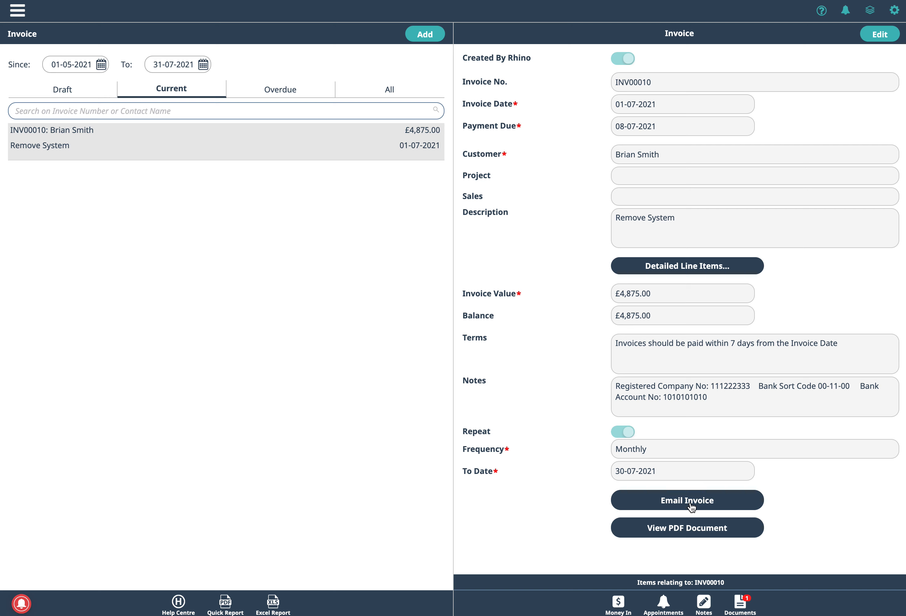
# Review the July 2021 invoices behind the dashboard's income figure, view the demo invoice's details and return to the Financial Overview
pyautogui.click(18, 11)
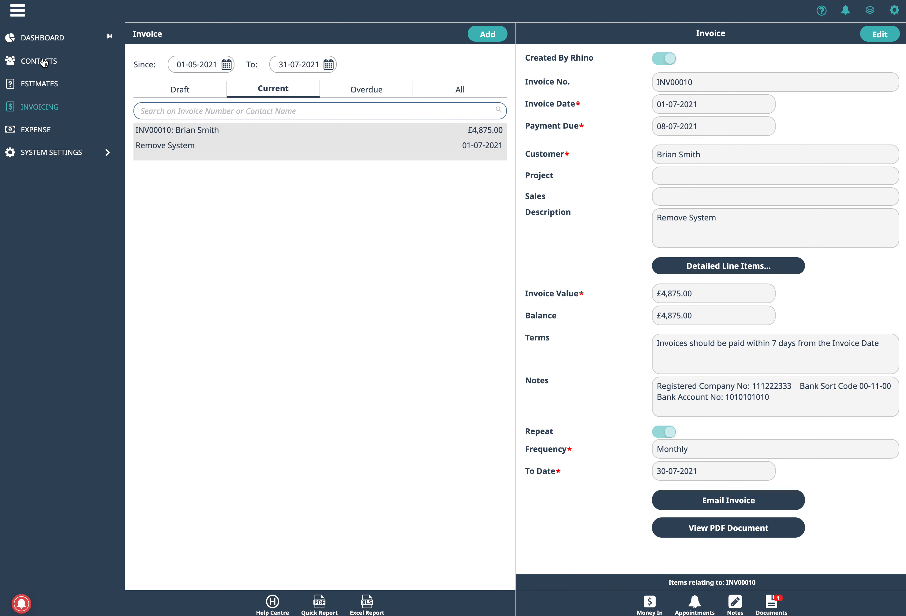
pyautogui.click(43, 38)
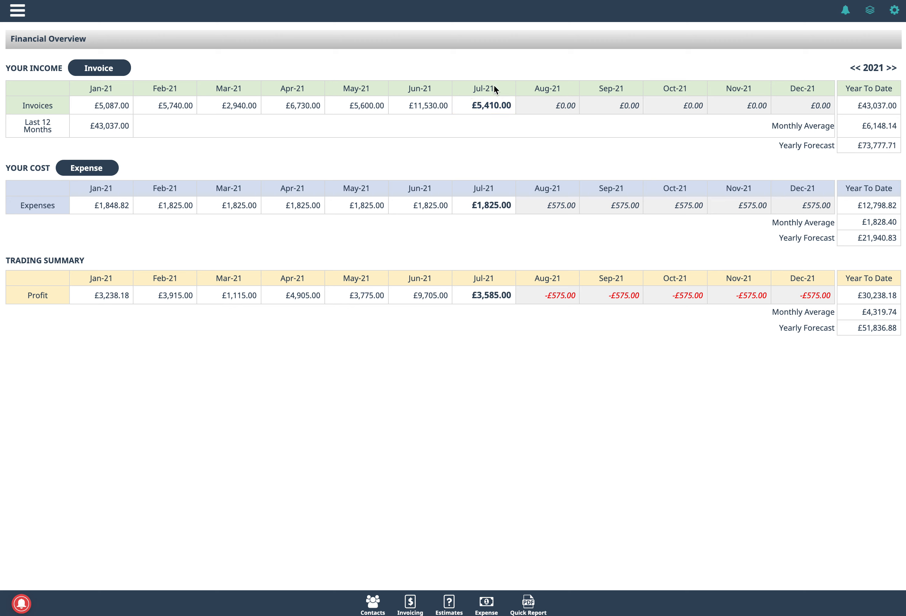
pyautogui.click(487, 106)
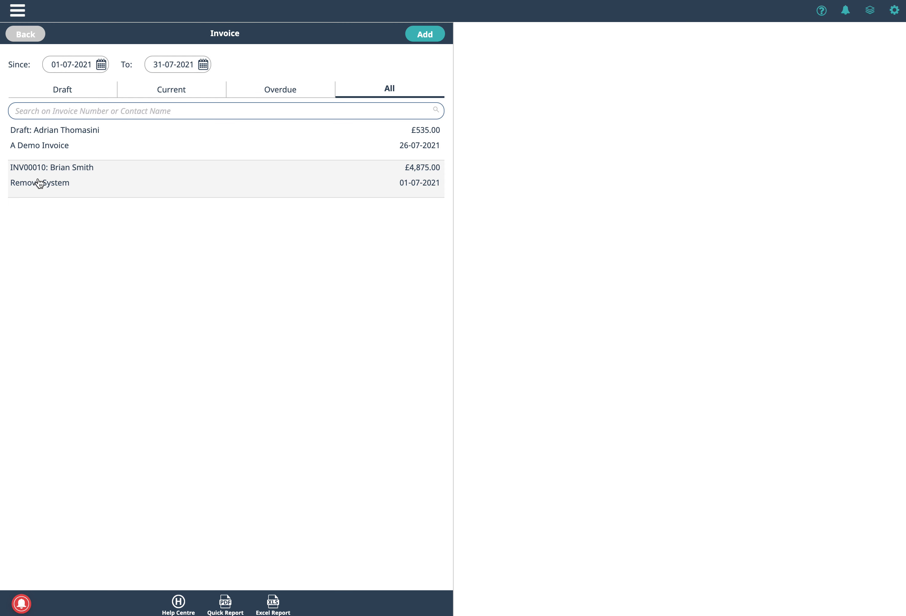
pyautogui.click(138, 145)
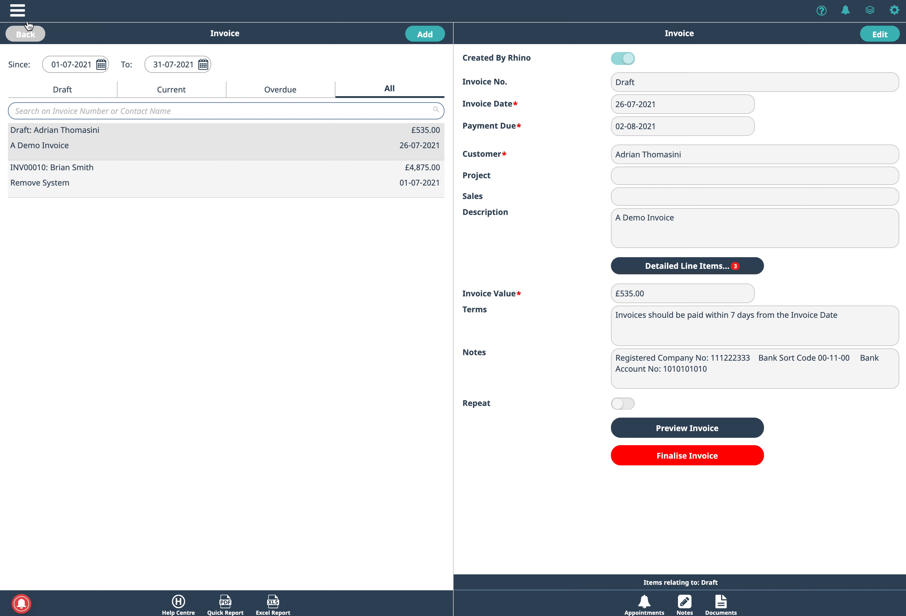
pyautogui.click(20, 13)
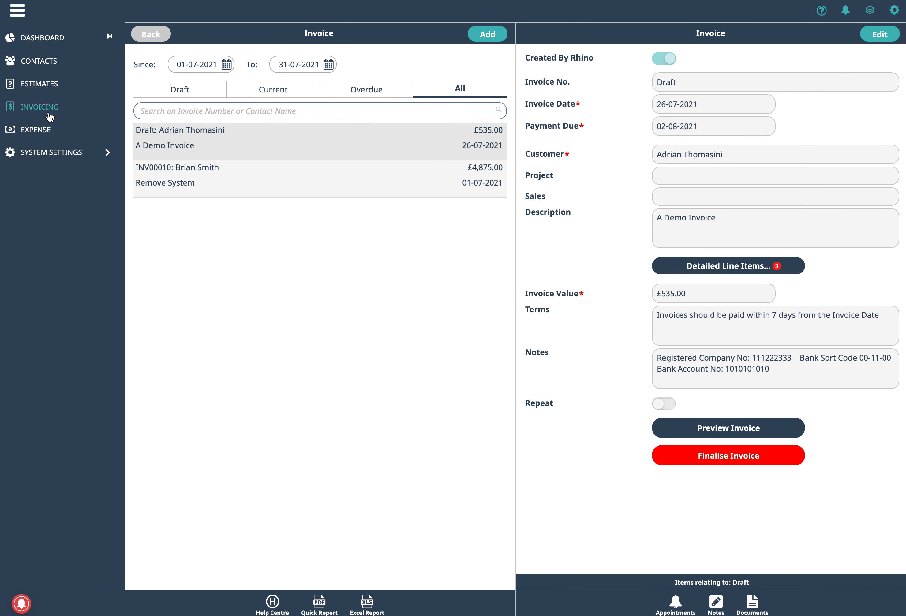
pyautogui.click(45, 38)
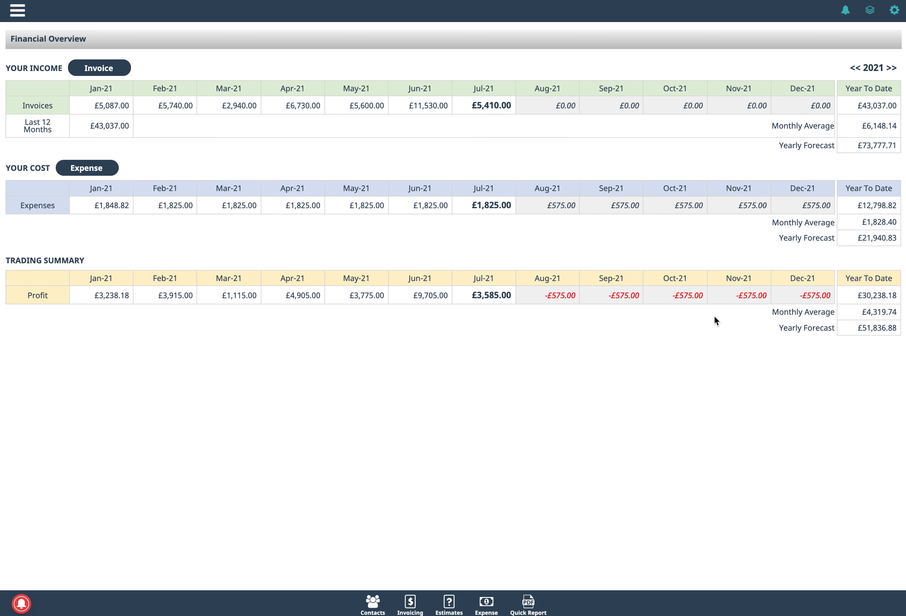
# Review the current and complete company-wide invoice lists, and preview the complete list as a PDF quick report
pyautogui.click(17, 15)
pyautogui.click(45, 106)
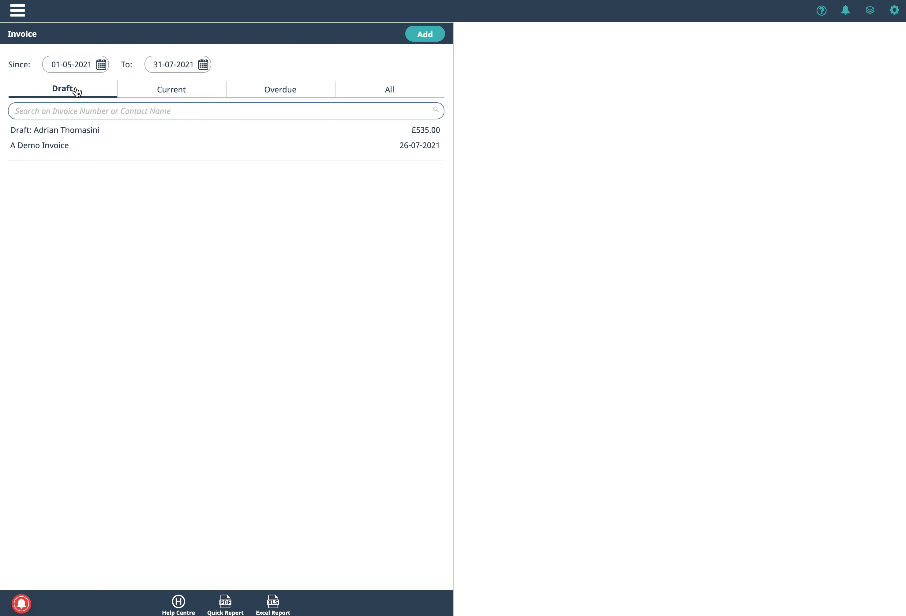
pyautogui.click(176, 91)
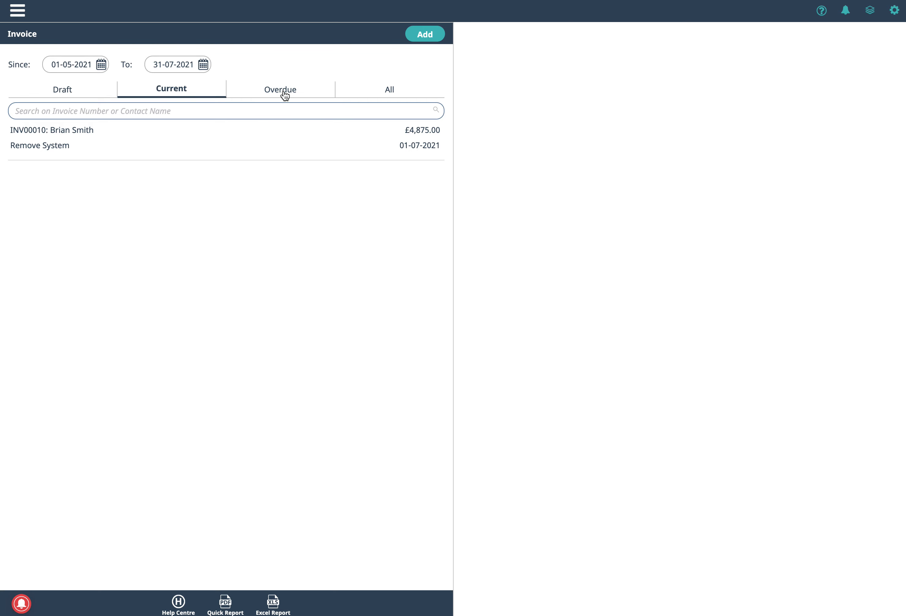
pyautogui.click(395, 91)
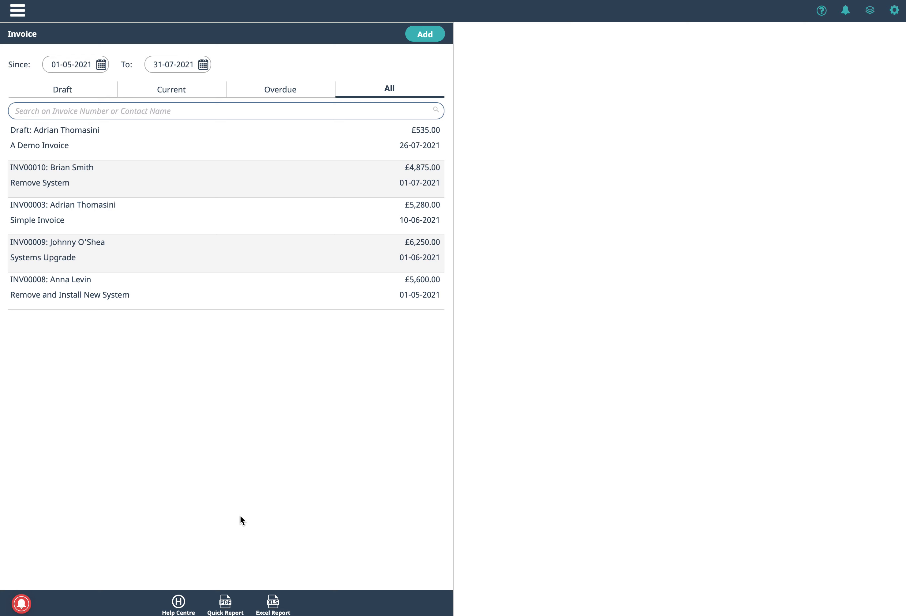
pyautogui.click(224, 605)
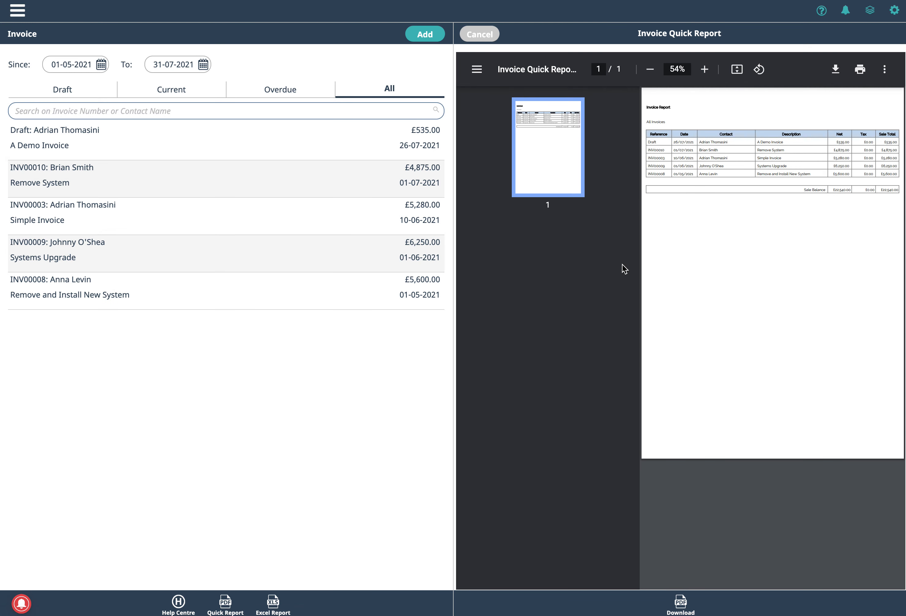
pyautogui.click(485, 35)
# Set the complete invoice list's start date to 01-03-2021, preview the list as a PDF quick report and close the preview
pyautogui.click(101, 65)
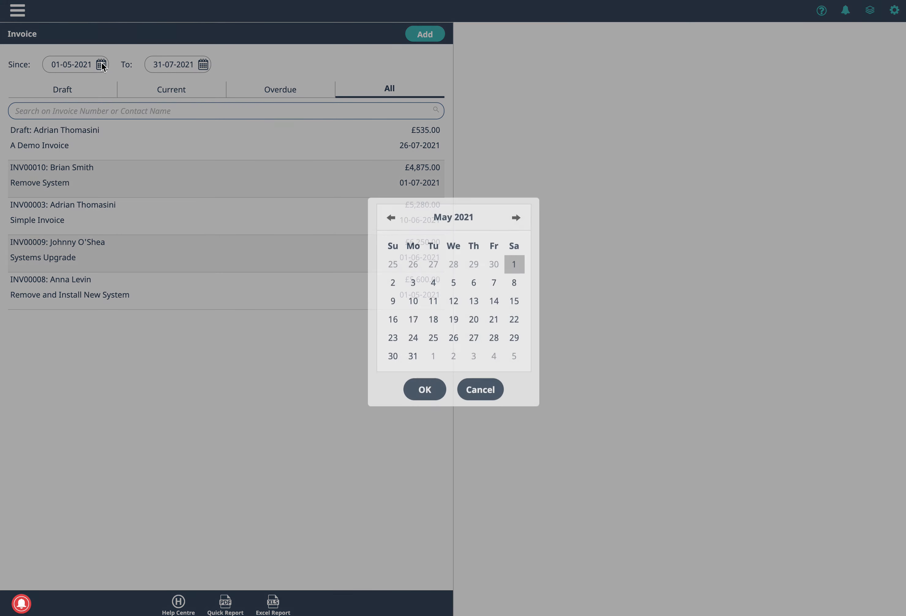
pyautogui.click(391, 223)
pyautogui.click(391, 224)
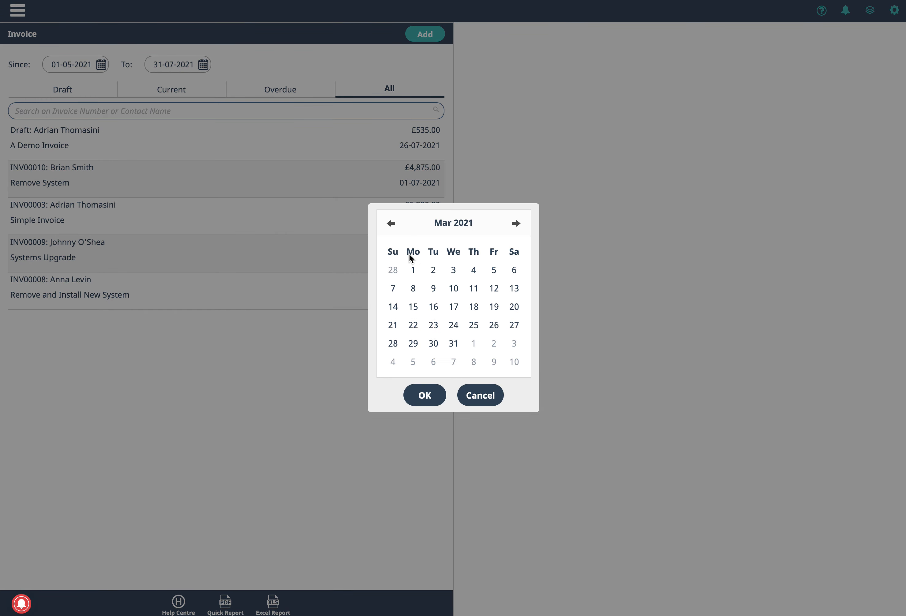
pyautogui.click(415, 271)
pyautogui.click(428, 395)
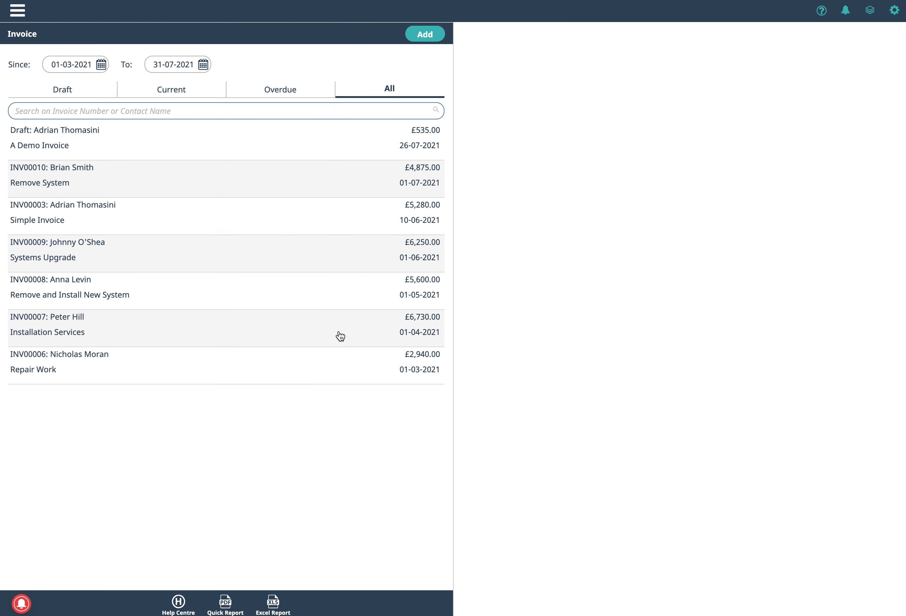
pyautogui.click(231, 601)
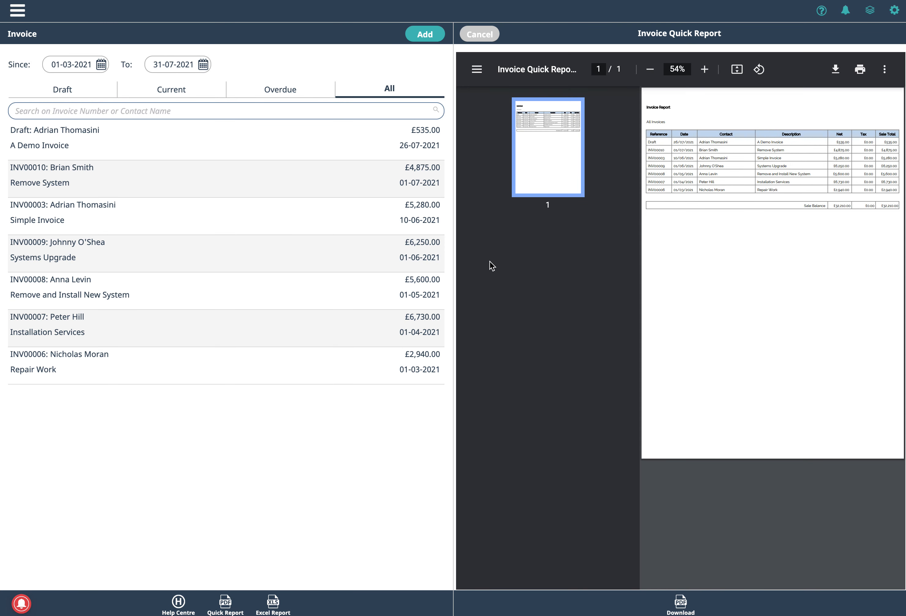
pyautogui.click(471, 41)
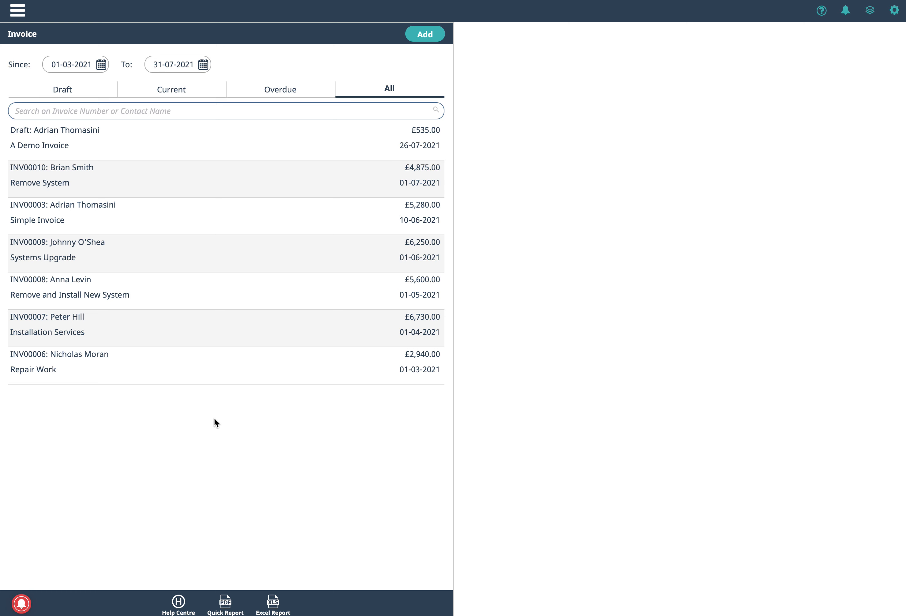
# Open the system defaults and review the invoice settings, from the numbering and payment terms to the email template
pyautogui.click(14, 12)
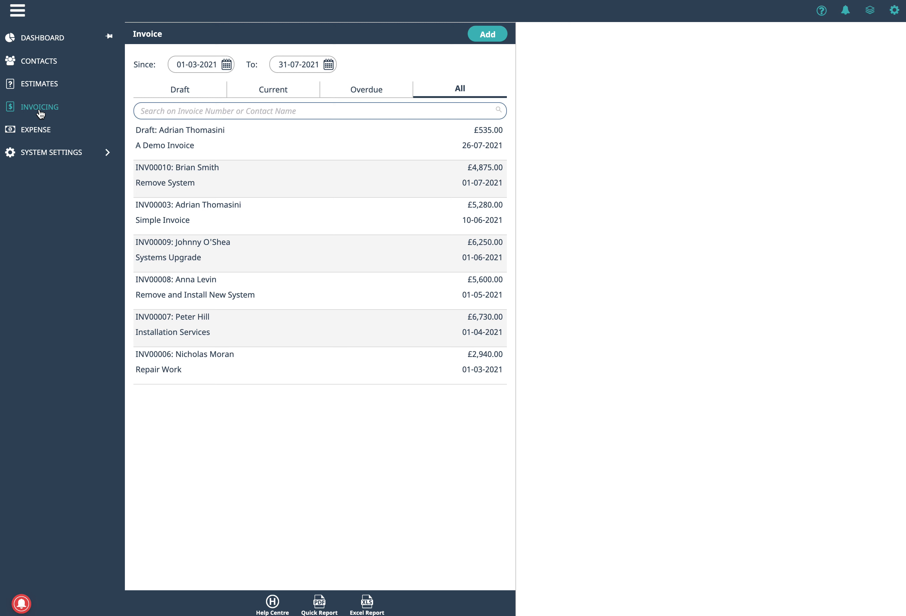
pyautogui.click(51, 156)
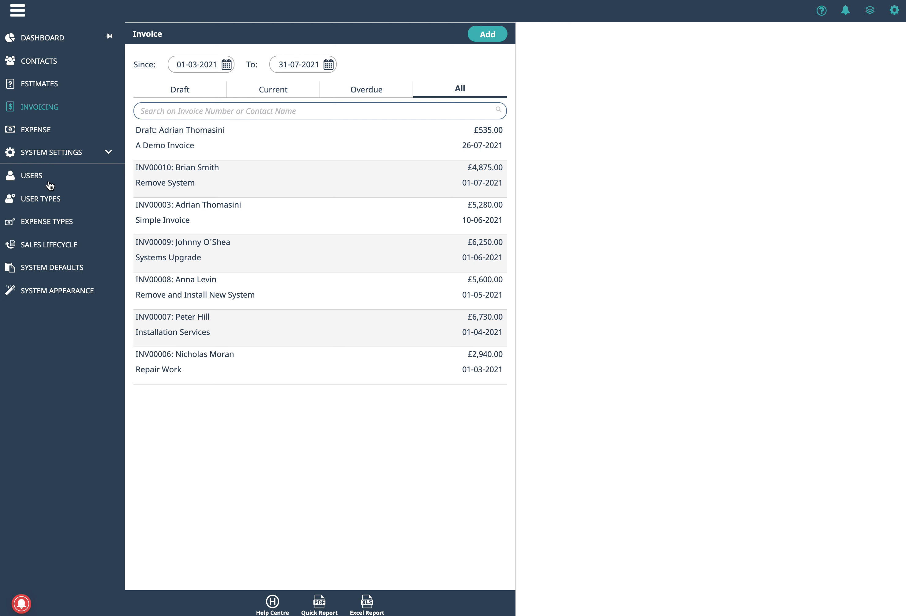
pyautogui.click(52, 271)
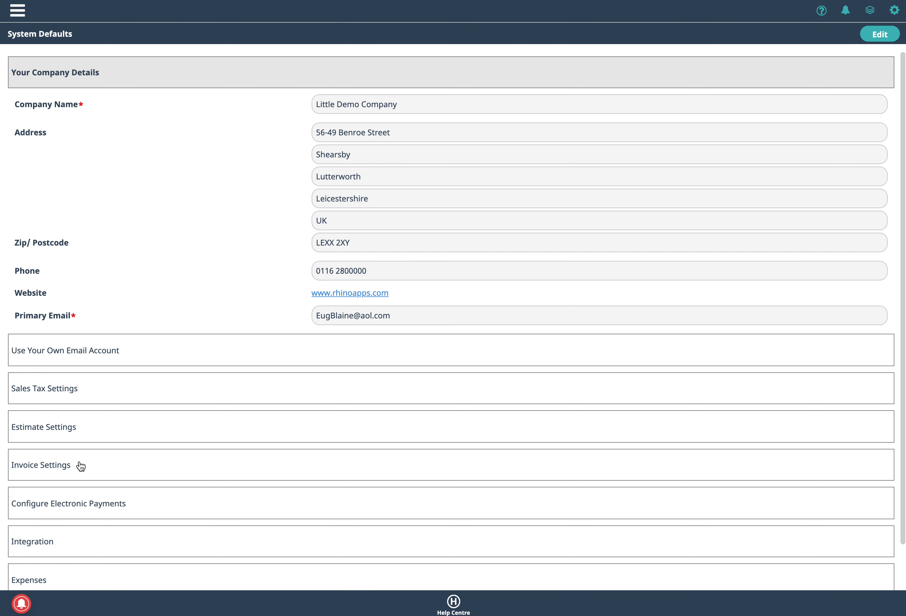
pyautogui.click(81, 466)
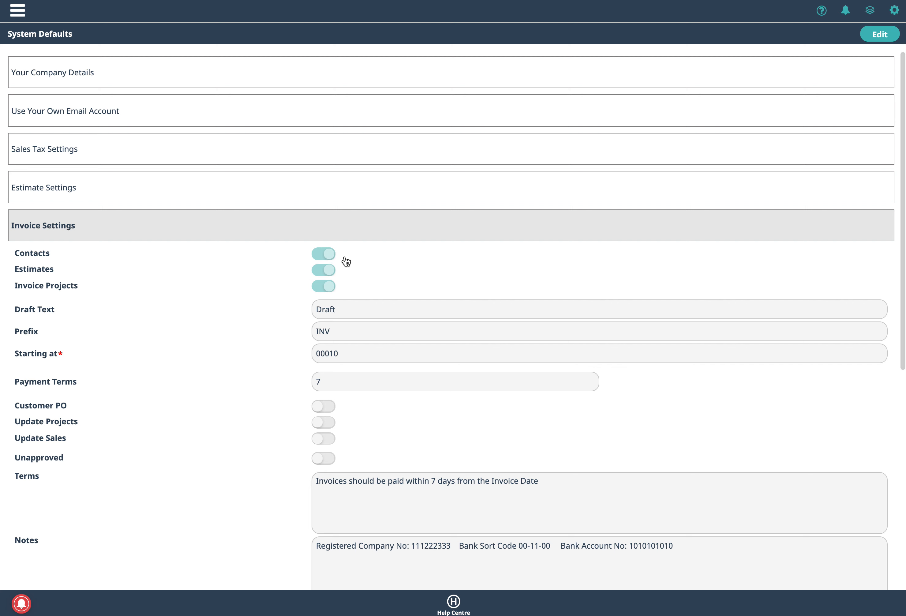
pyautogui.scroll(-4, 350, 445)
pyautogui.scroll(-4, 350, 443)
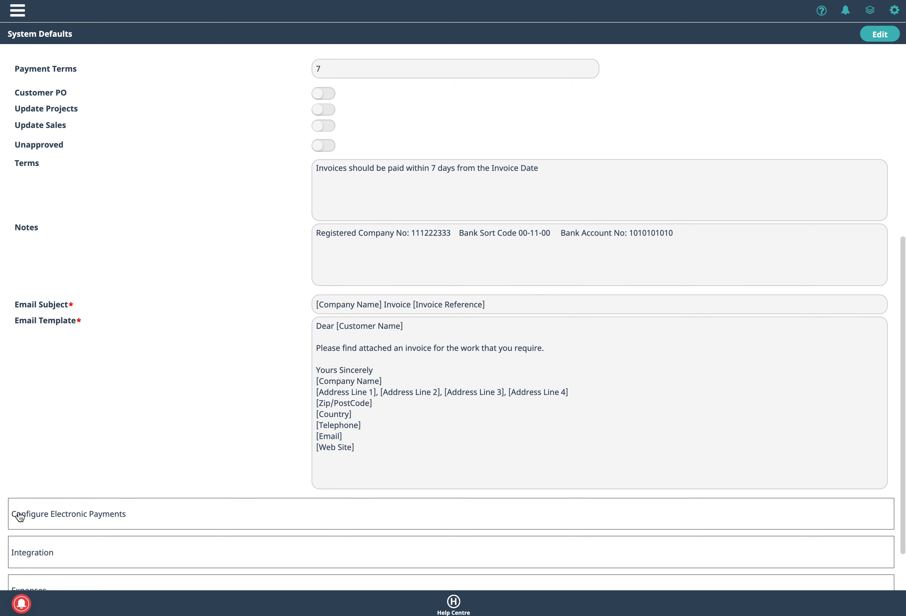
# Try enabling electronic payments in the system defaults to view the Stripe connection option, and discard the change
pyautogui.click(94, 514)
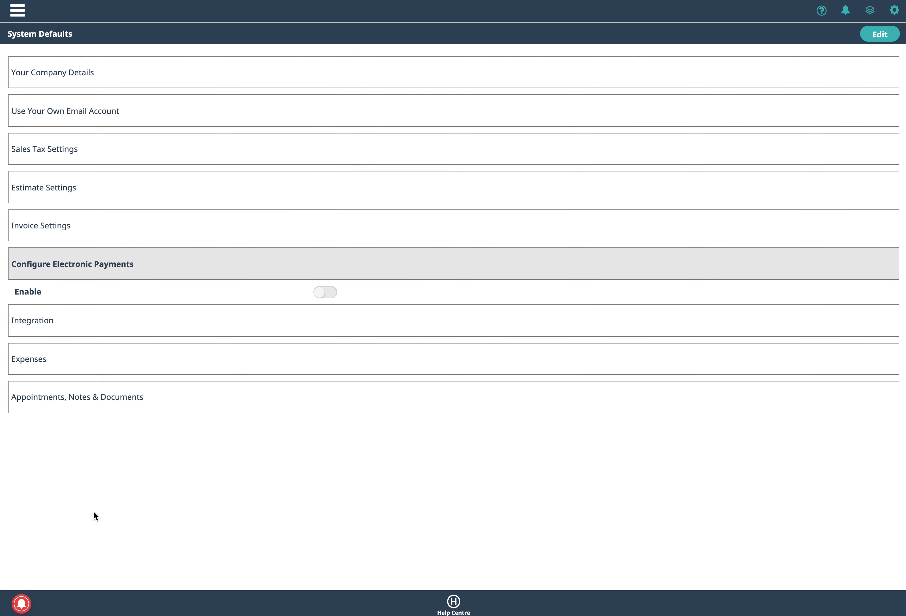
pyautogui.click(882, 35)
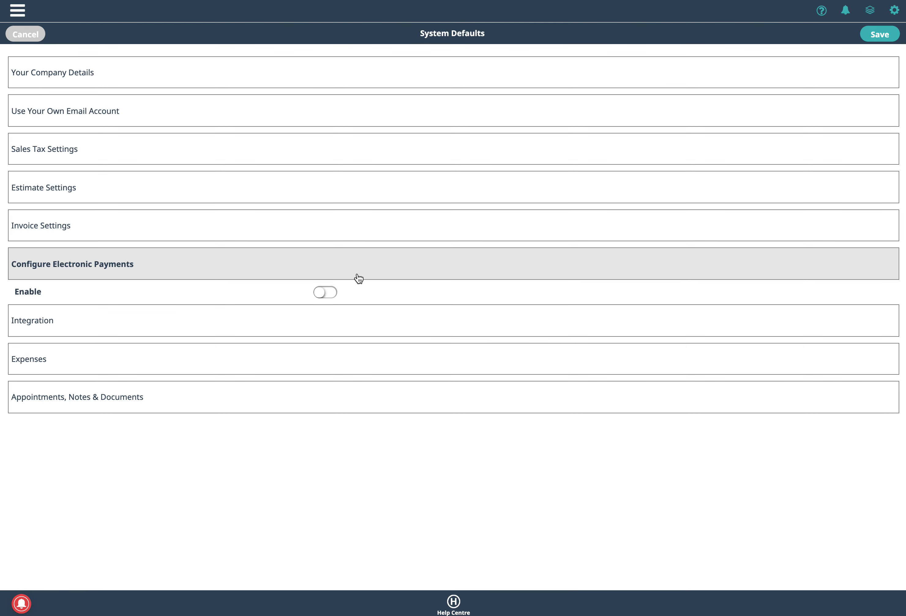
pyautogui.click(332, 292)
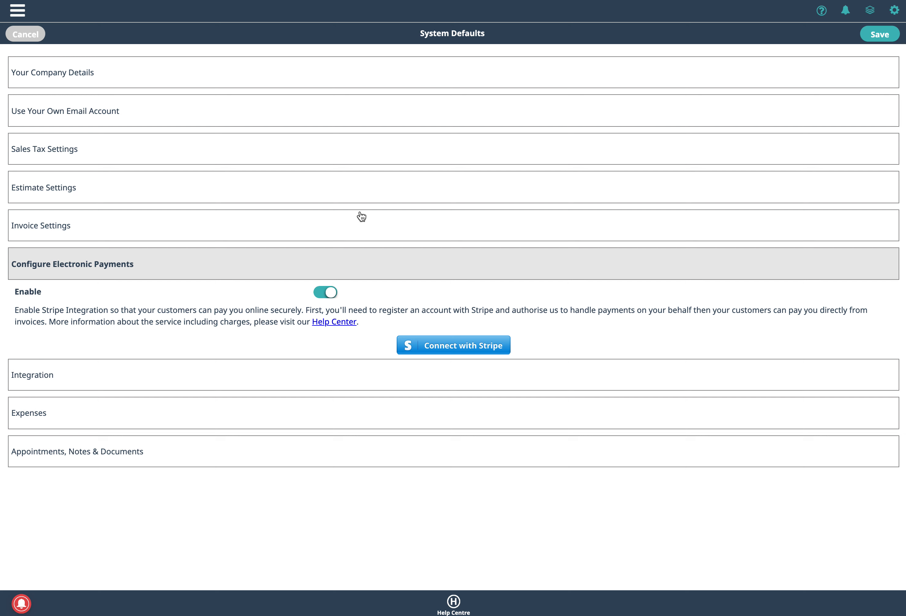
pyautogui.click(33, 38)
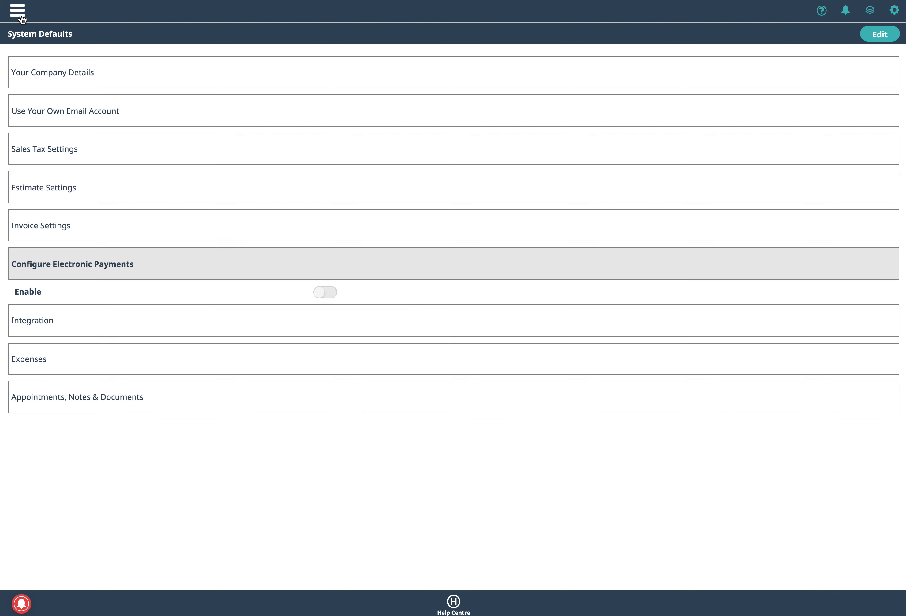
# Start an invoice from the in-progress "Simple Quotation" estimate, check its prefilled details, and return to the estimate without saving it
pyautogui.click(21, 17)
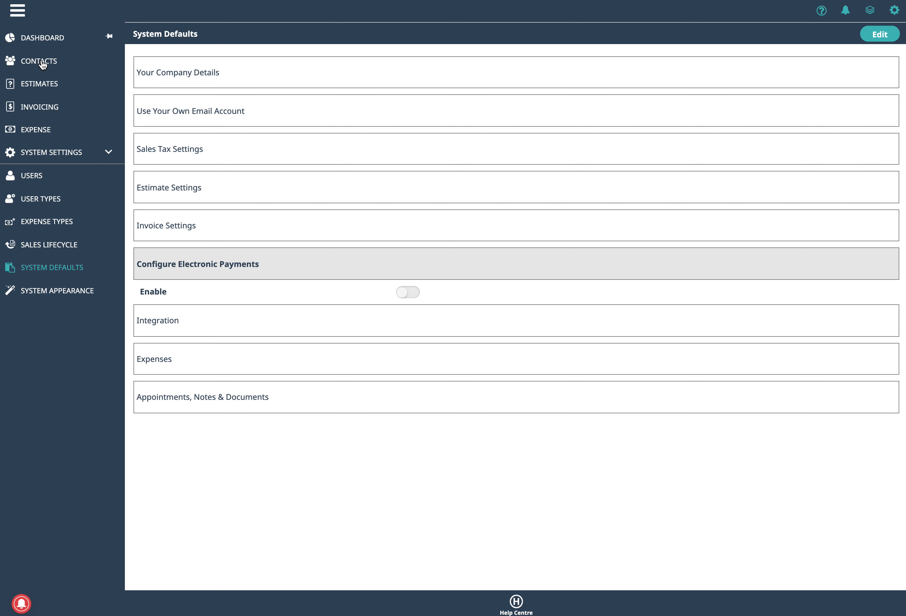
pyautogui.click(44, 85)
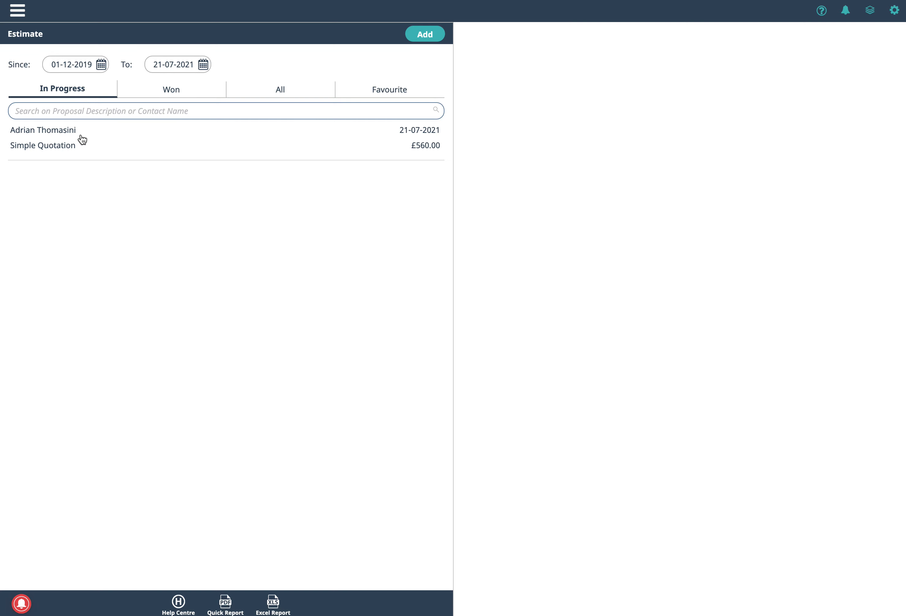
pyautogui.click(233, 145)
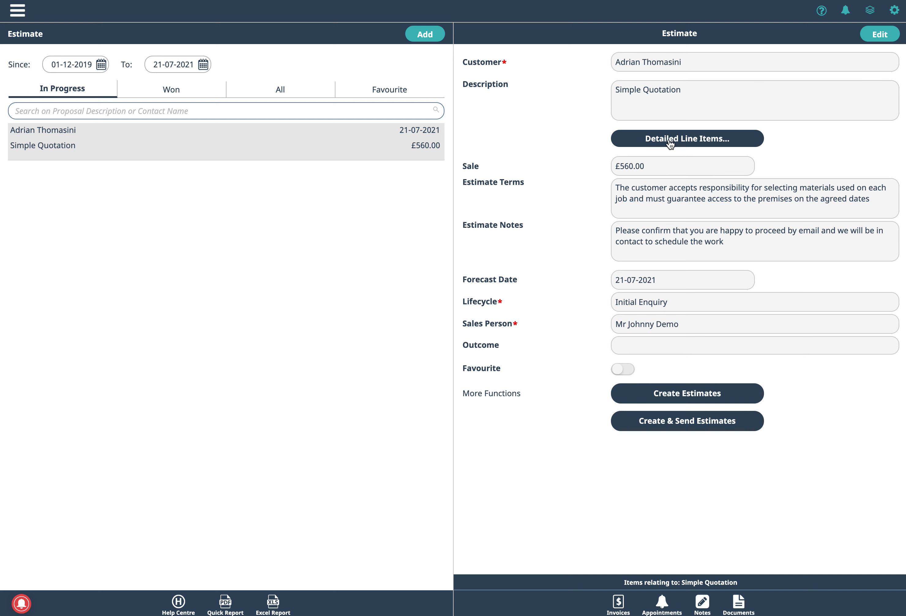
pyautogui.click(619, 604)
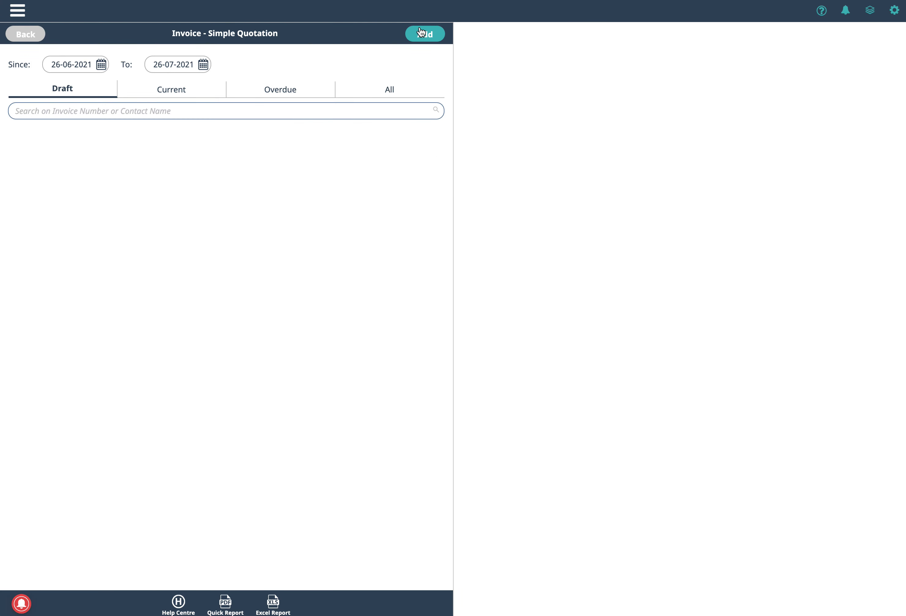
pyautogui.click(421, 33)
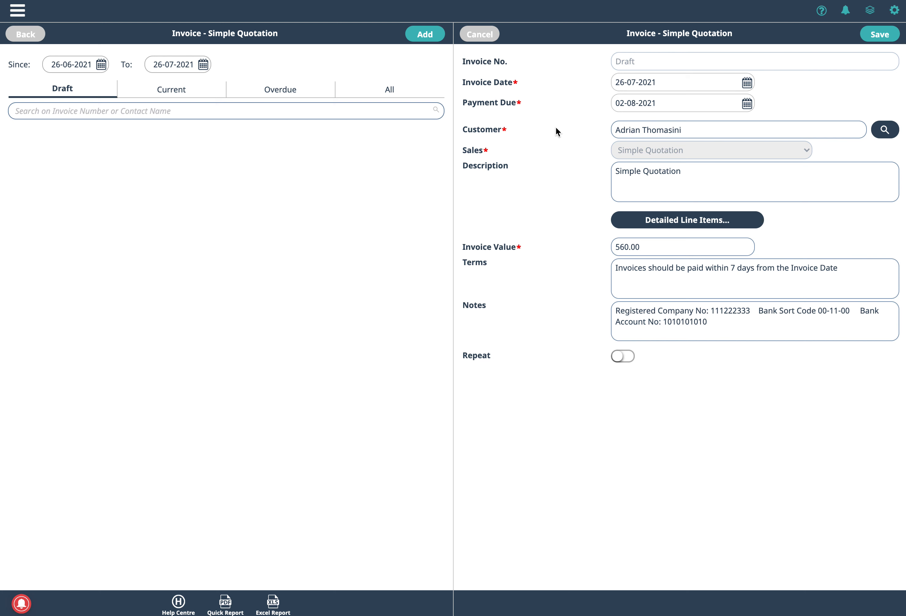
pyautogui.click(481, 38)
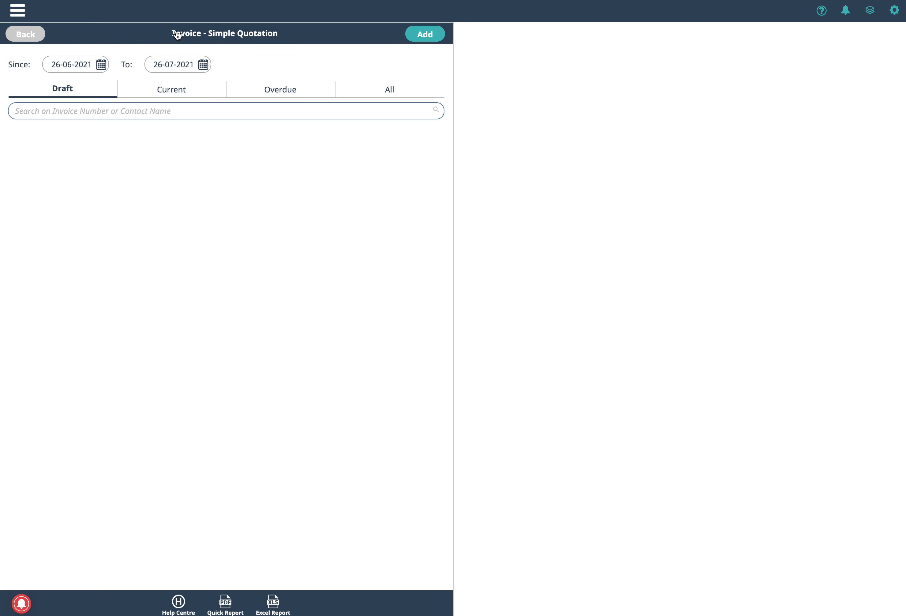
pyautogui.click(25, 35)
# Return from the estimate to the company-wide invoicing list
pyautogui.click(17, 11)
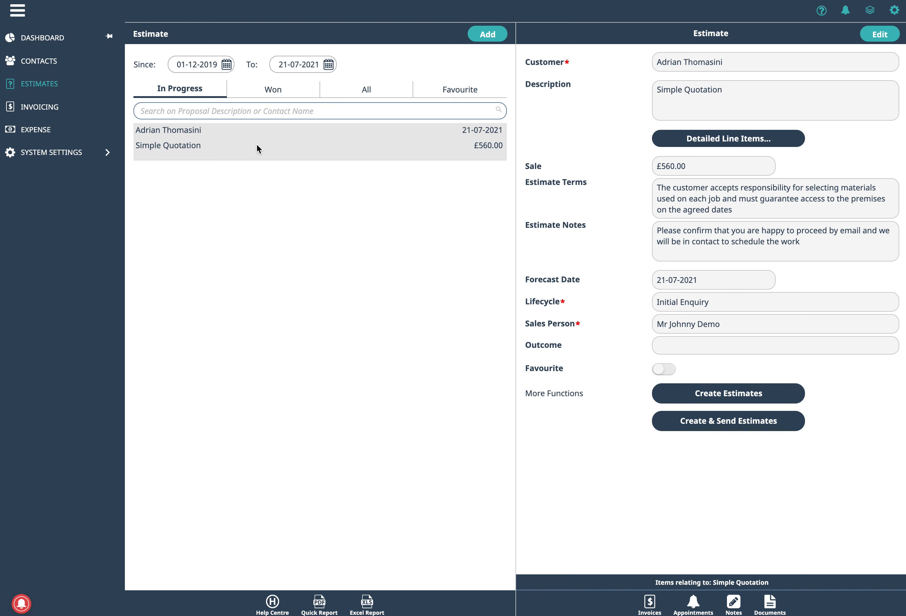
pyautogui.click(51, 108)
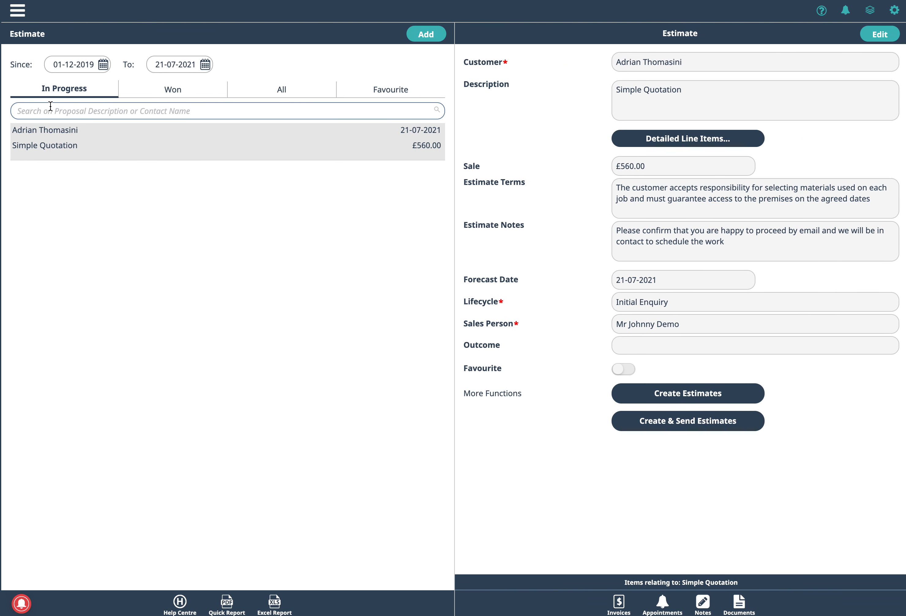